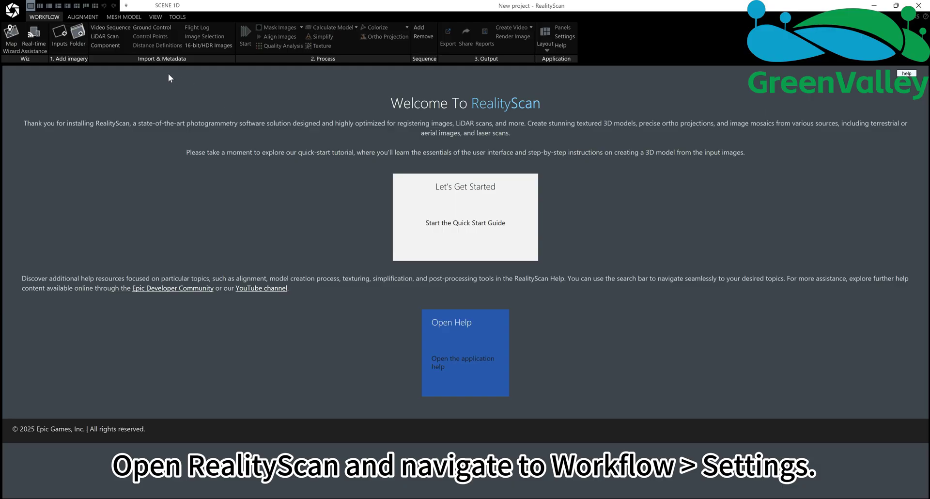
# Set both project and output coordinate systems to EPSG:32650 WGS 84 / UTM zone 50N.
pyautogui.click(563, 37)
pyautogui.click(12, 382)
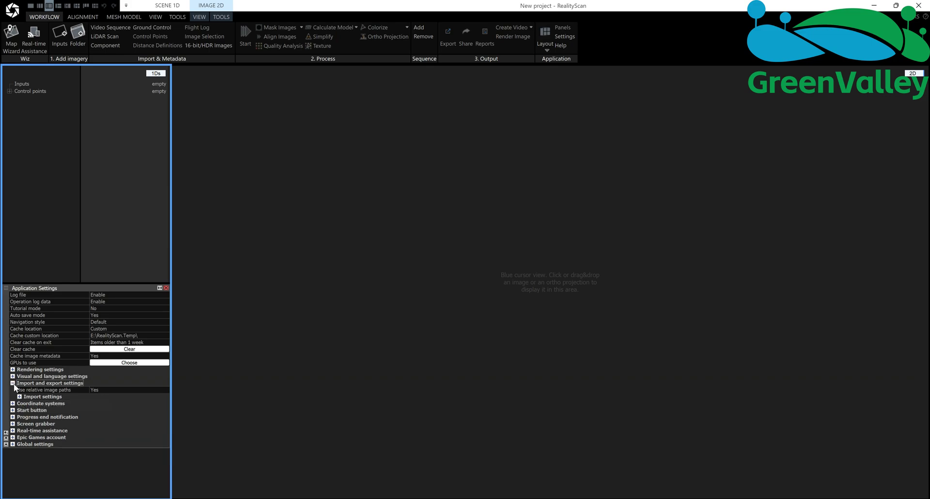
pyautogui.click(13, 403)
pyautogui.click(110, 410)
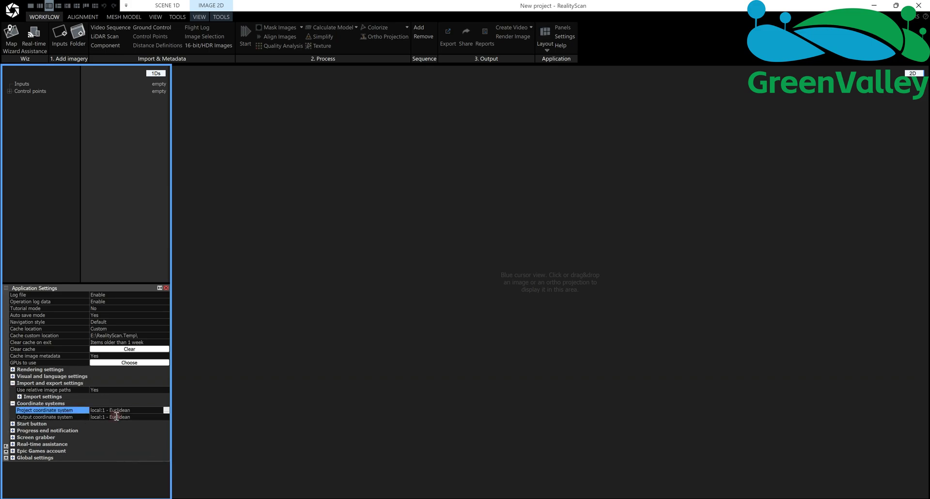
pyautogui.click(166, 411)
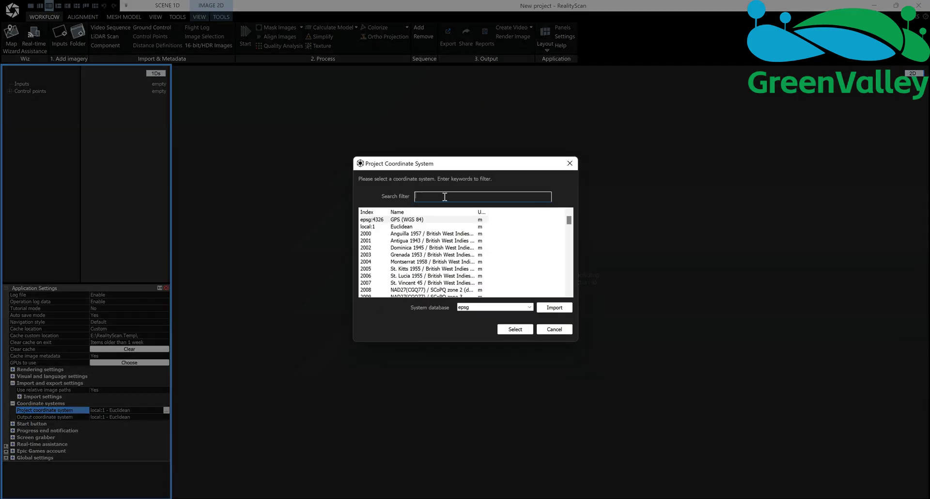
pyautogui.write('32650')
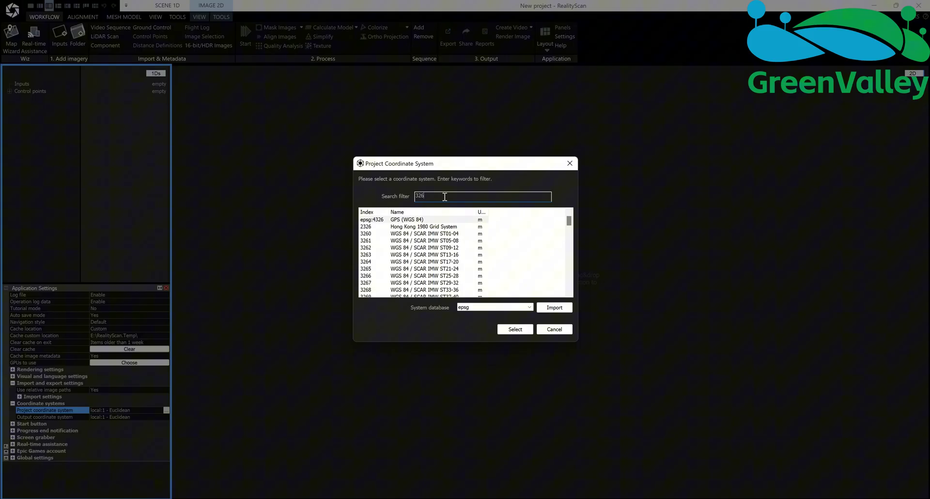
pyautogui.click(426, 220)
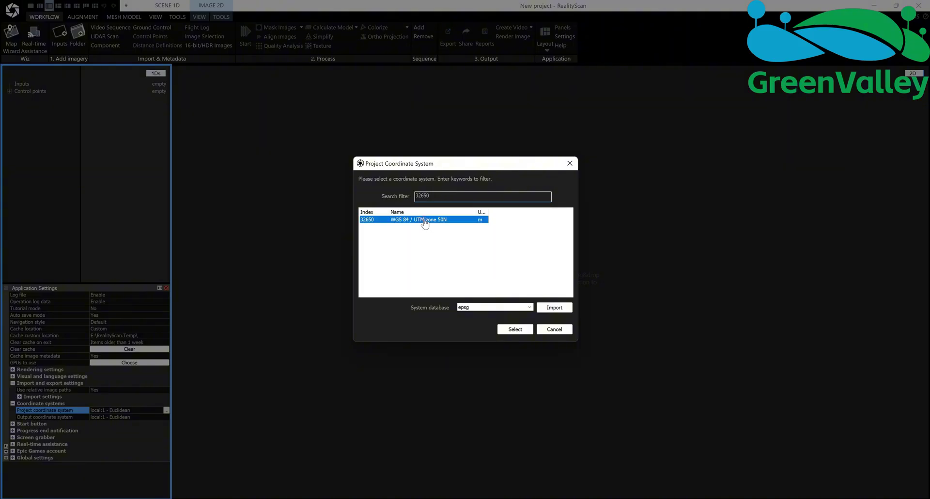
pyautogui.click(515, 330)
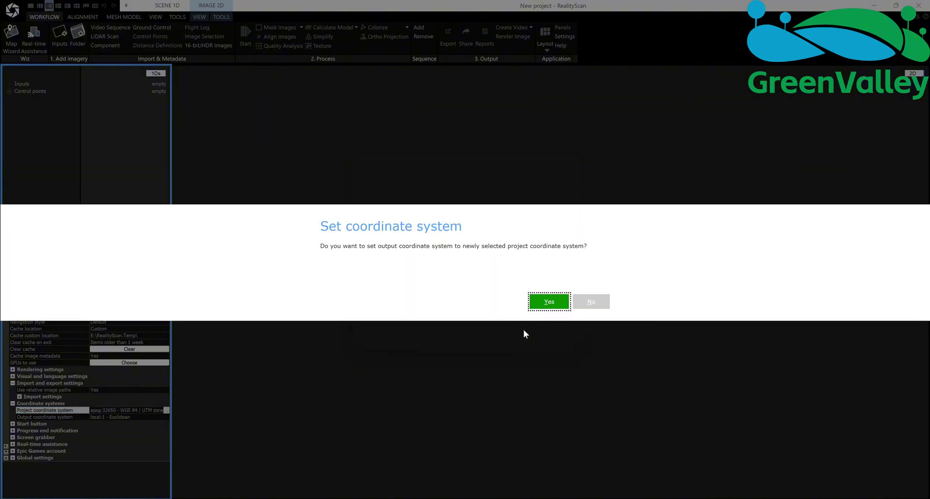
pyautogui.click(551, 301)
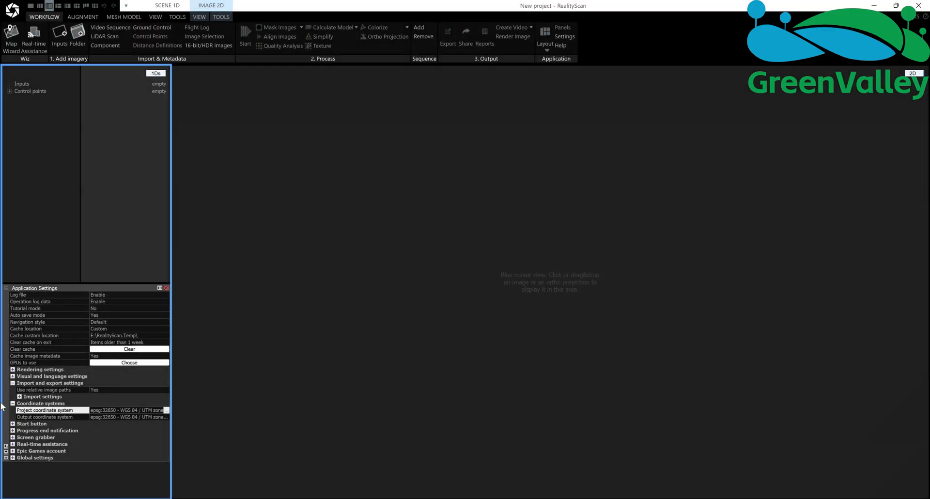
# In the alignment settings, set the camera prior Position X accuracy to 0.05.
pyautogui.click(14, 403)
pyautogui.click(87, 15)
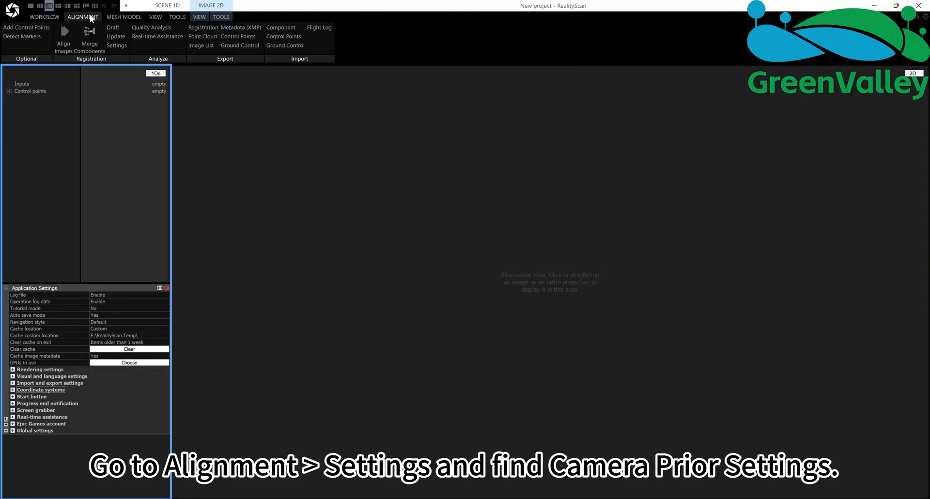
pyautogui.click(117, 45)
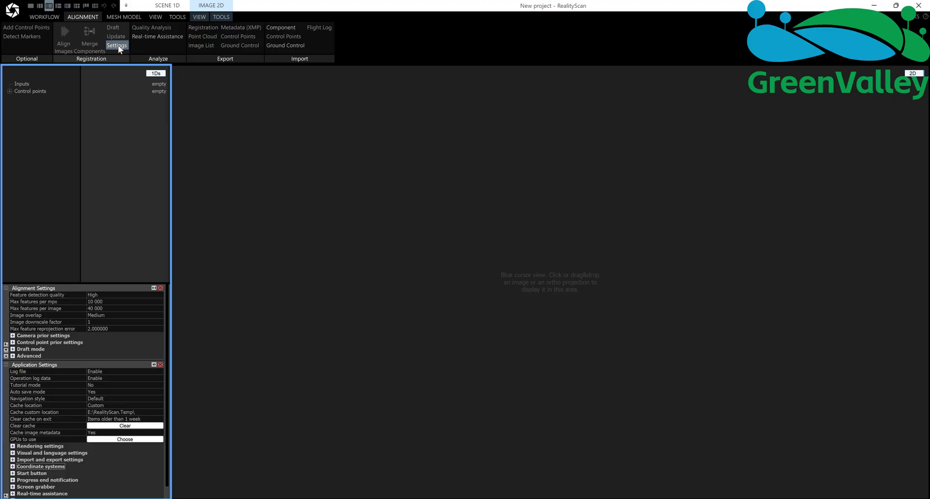
pyautogui.click(12, 335)
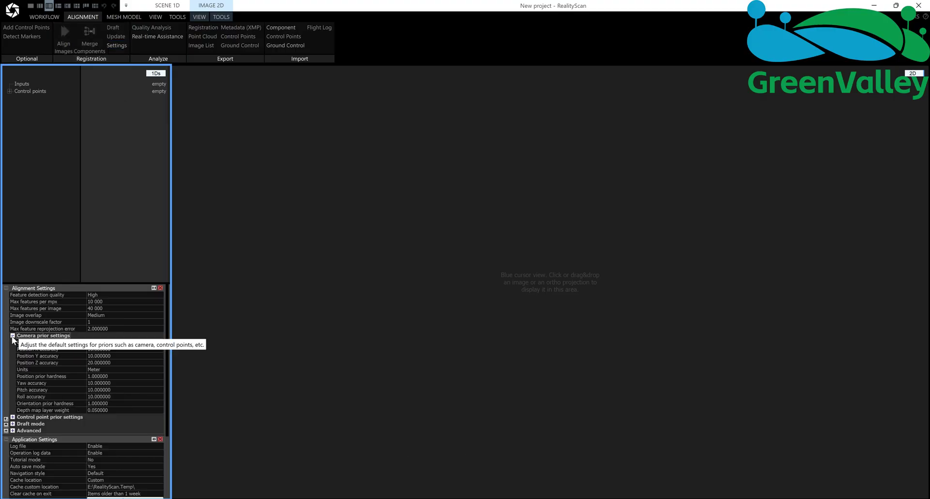
pyautogui.click(117, 349)
pyautogui.write('0.05')
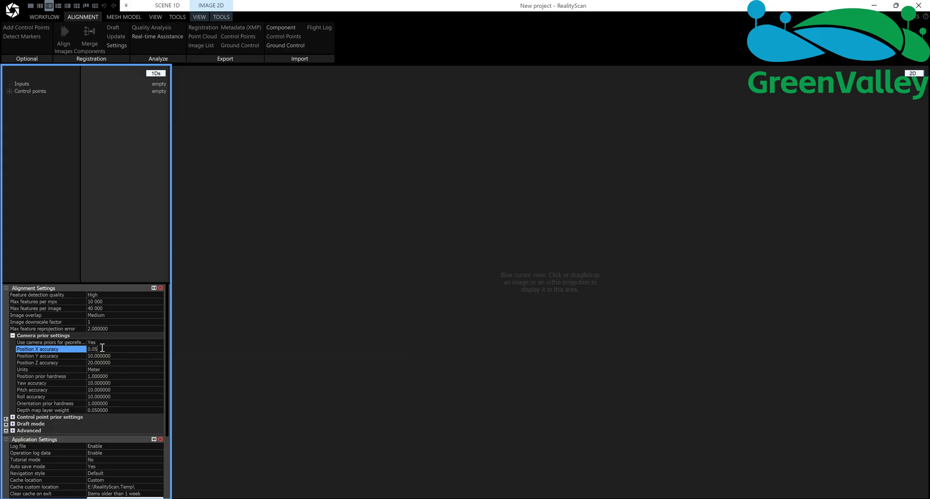
pyautogui.doubleClick(97, 349)
# Copy the 0.05 accuracy into the Position Y and Z fields as well.
pyautogui.hotkey('ctrl', 'c')
pyautogui.click(116, 357)
pyautogui.doubleClick(115, 357)
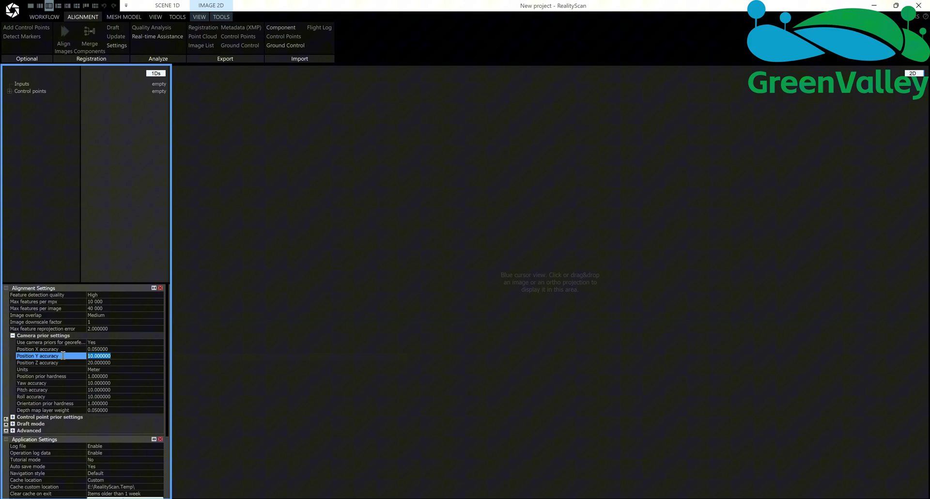
pyautogui.hotkey('ctrl', 'v')
pyautogui.click(117, 362)
pyautogui.doubleClick(116, 363)
pyautogui.hotkey('ctrl', 'v')
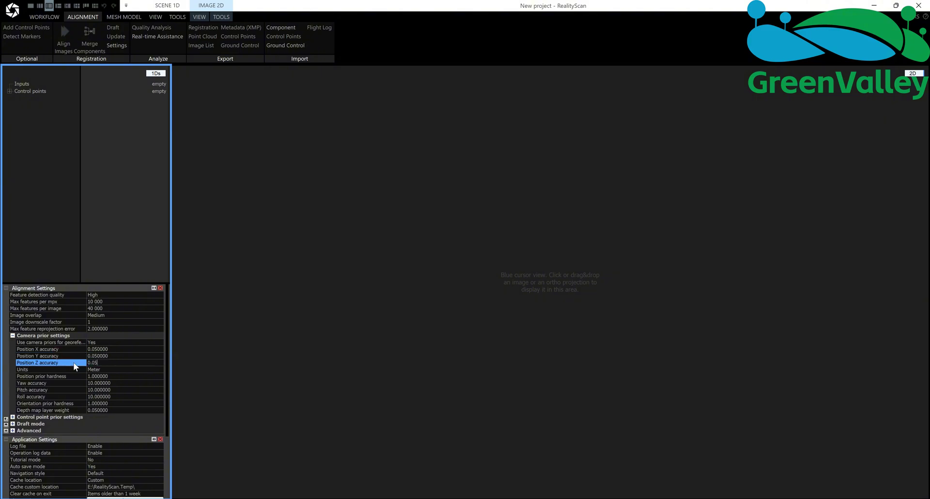
pyautogui.click(153, 337)
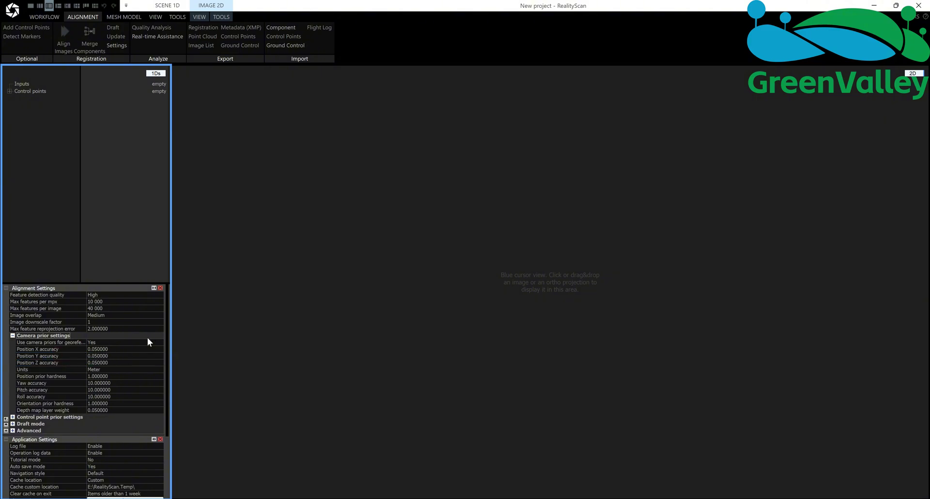
pyautogui.click(48, 16)
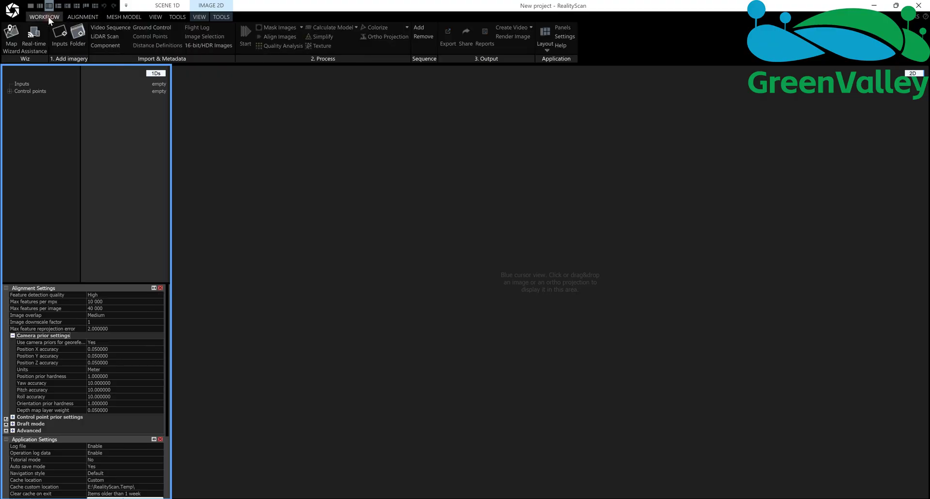
pyautogui.click(78, 39)
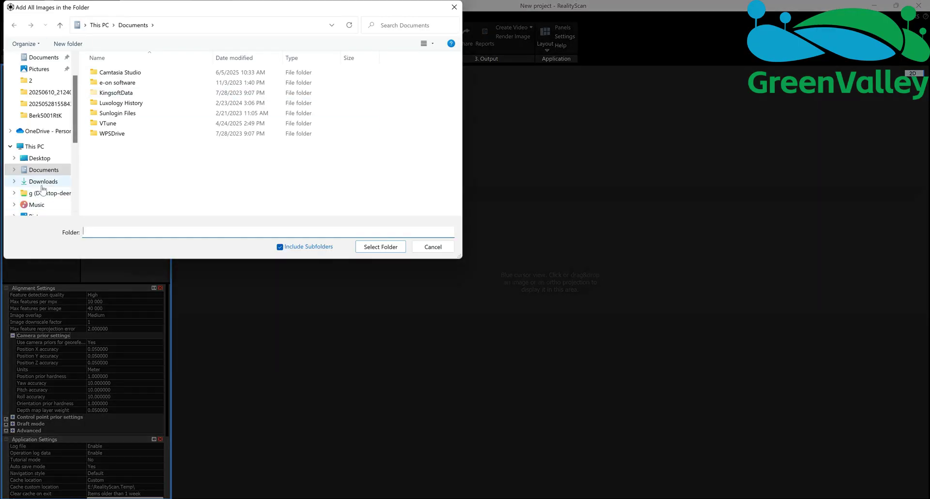
pyautogui.scroll(-5, 43, 186)
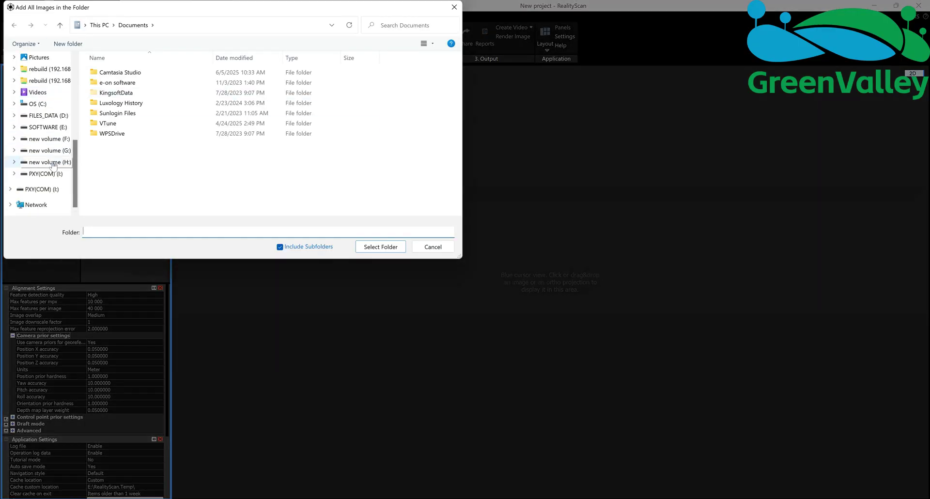
pyautogui.click(49, 162)
pyautogui.doubleClick(130, 73)
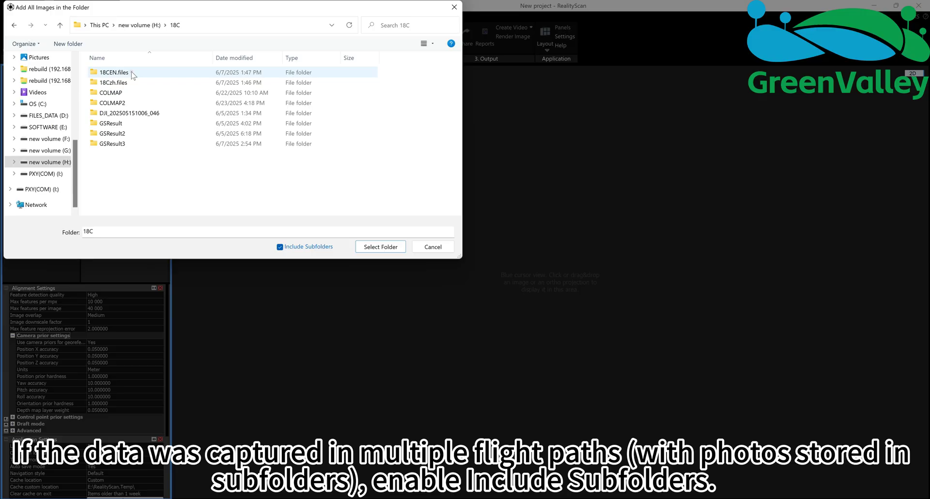
pyautogui.doubleClick(128, 114)
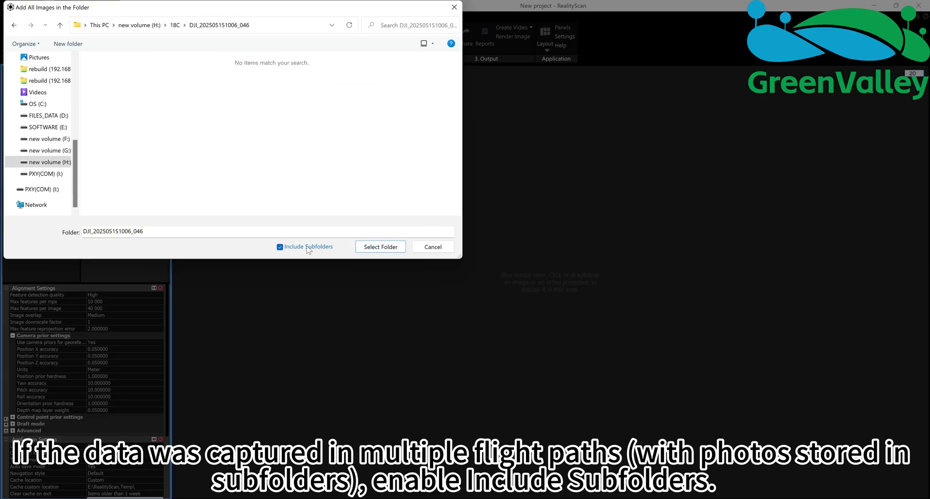
pyautogui.click(280, 247)
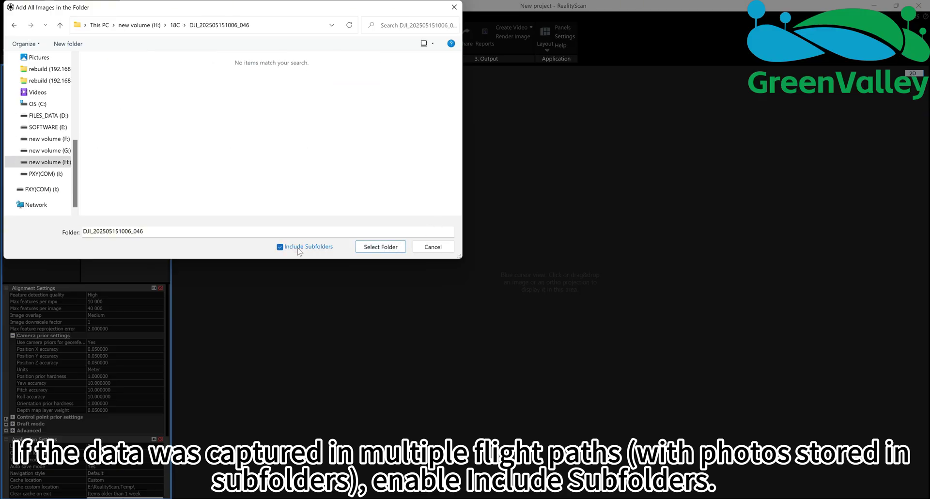
pyautogui.click(382, 247)
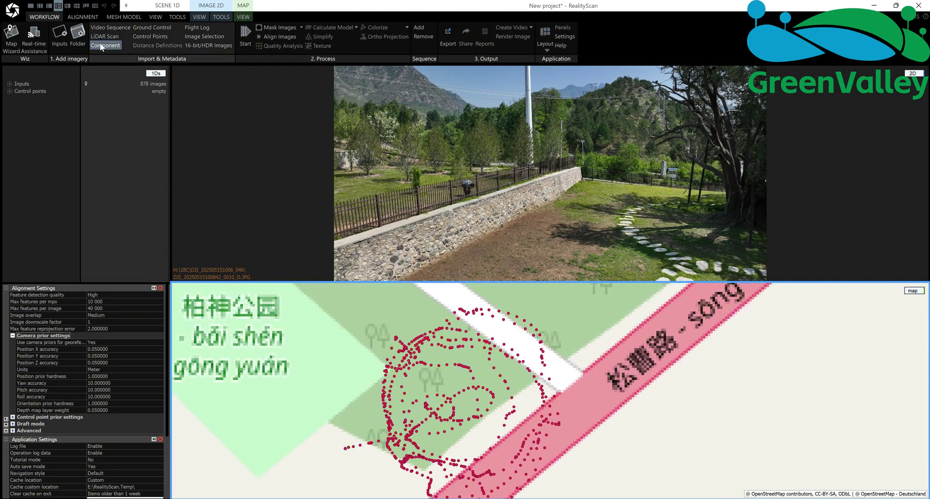
# Add a 3D scene view and align the images, registering 718 of 878 cameras.
pyautogui.click(40, 6)
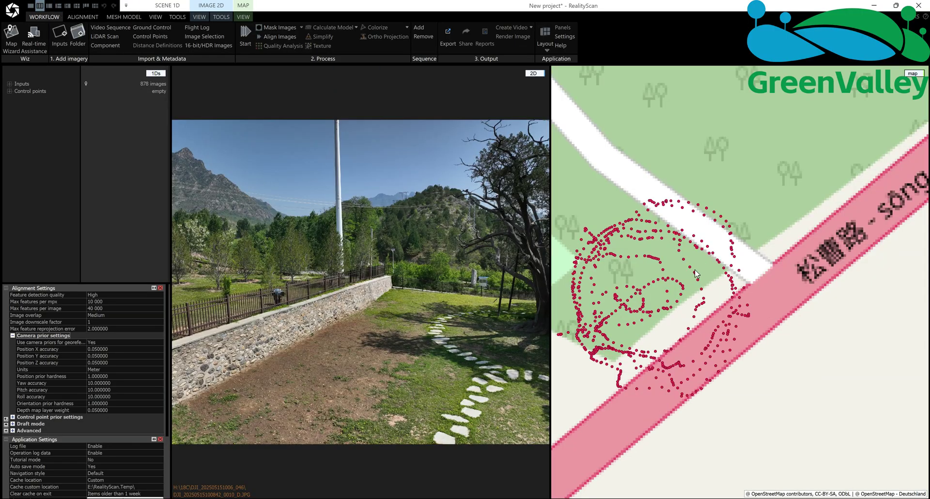
pyautogui.click(67, 6)
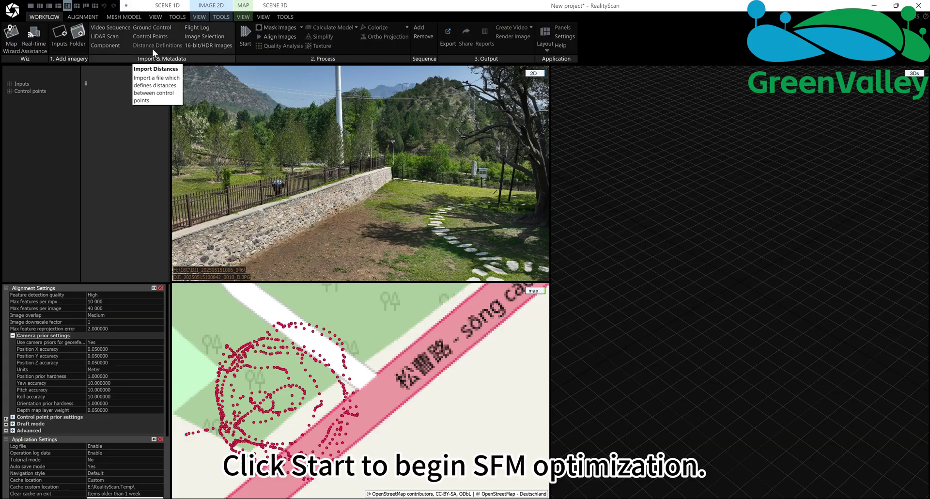
pyautogui.click(285, 36)
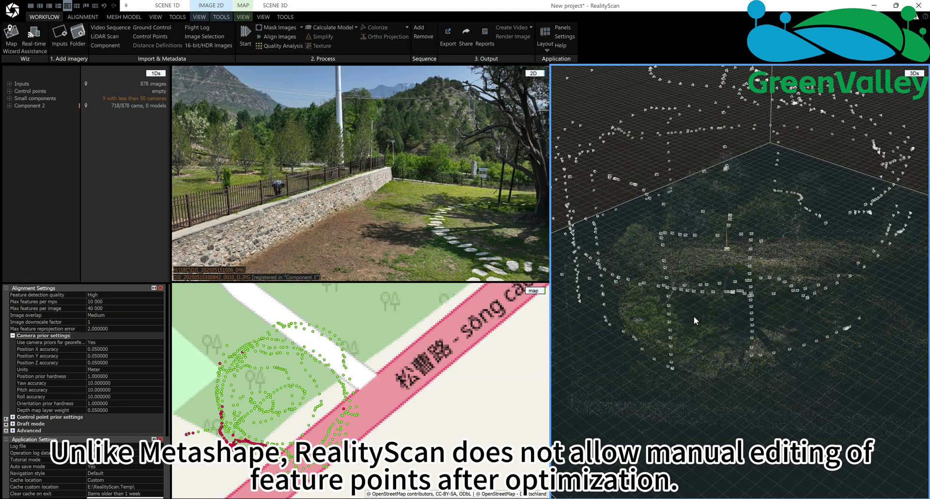
pyautogui.moveTo(694, 317); pyautogui.dragTo(719, 303)
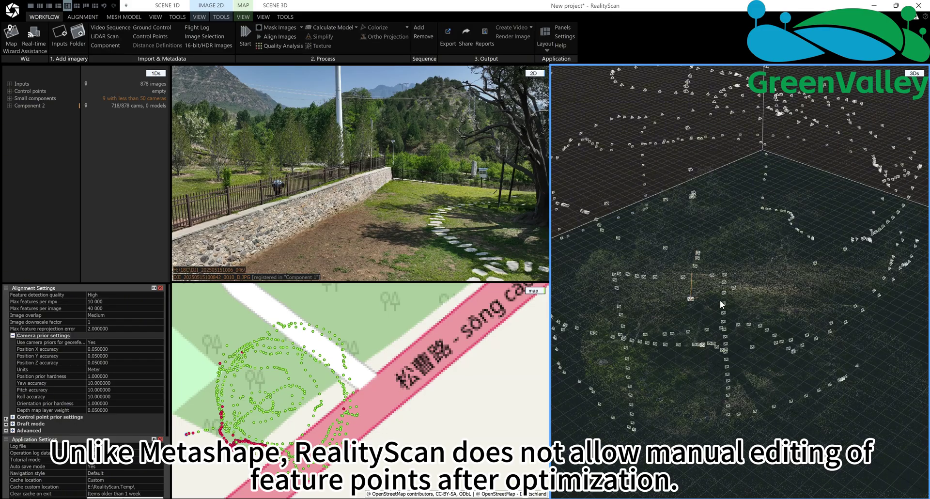
pyautogui.moveTo(736, 251); pyautogui.dragTo(699, 300)
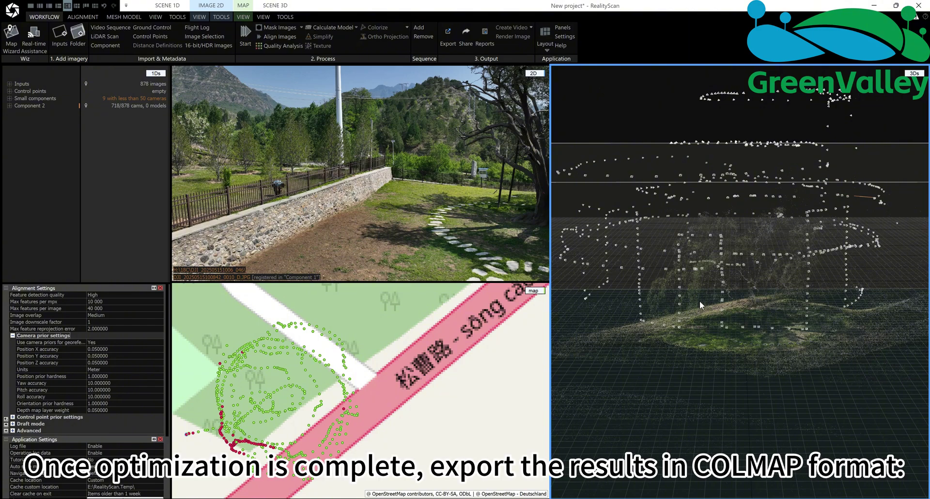
# Choose Colmap Text Format as the export format.
pyautogui.click(442, 33)
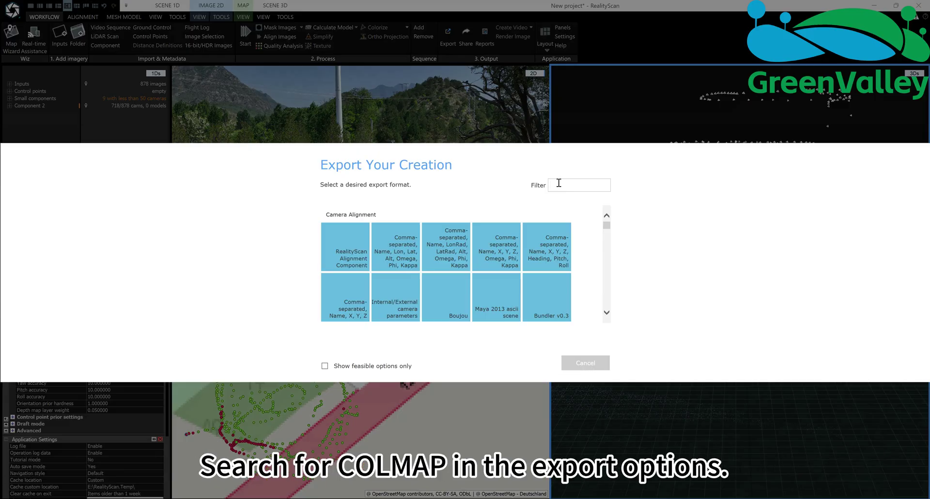
pyautogui.write('cp')
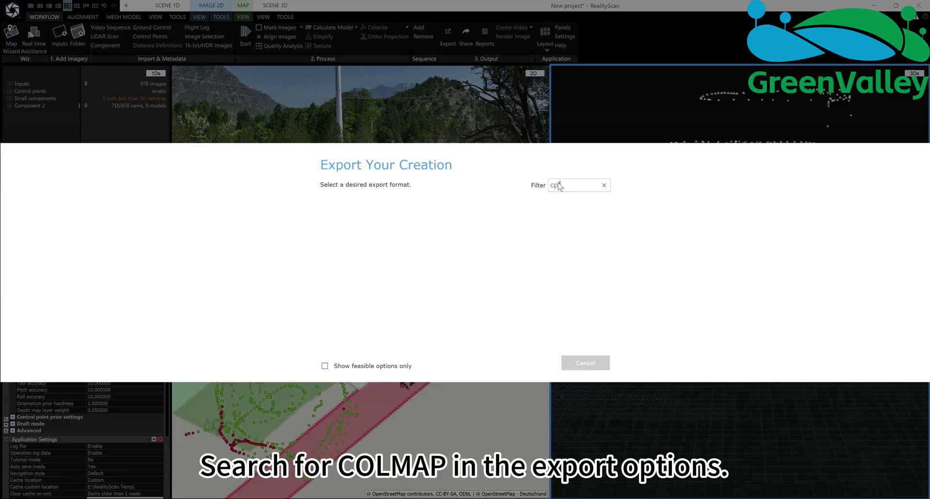
pyautogui.press('BackSpace')
pyautogui.write('ol')
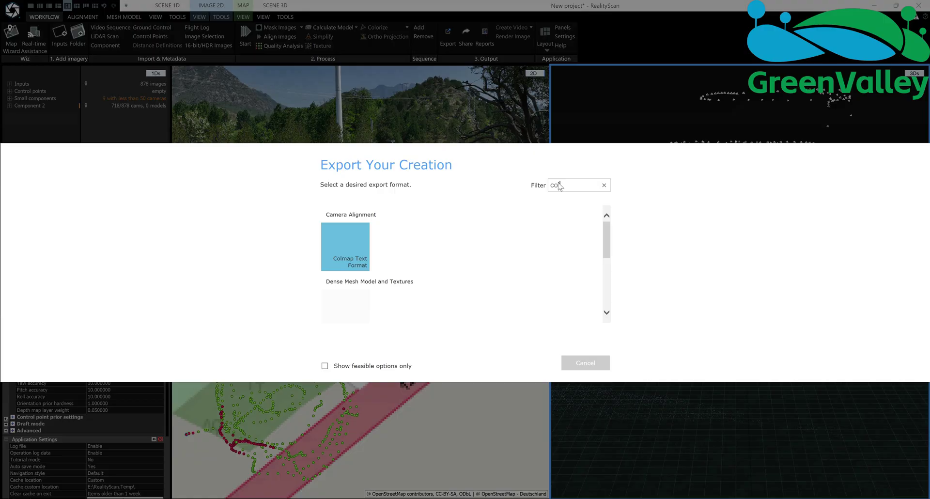
pyautogui.click(342, 255)
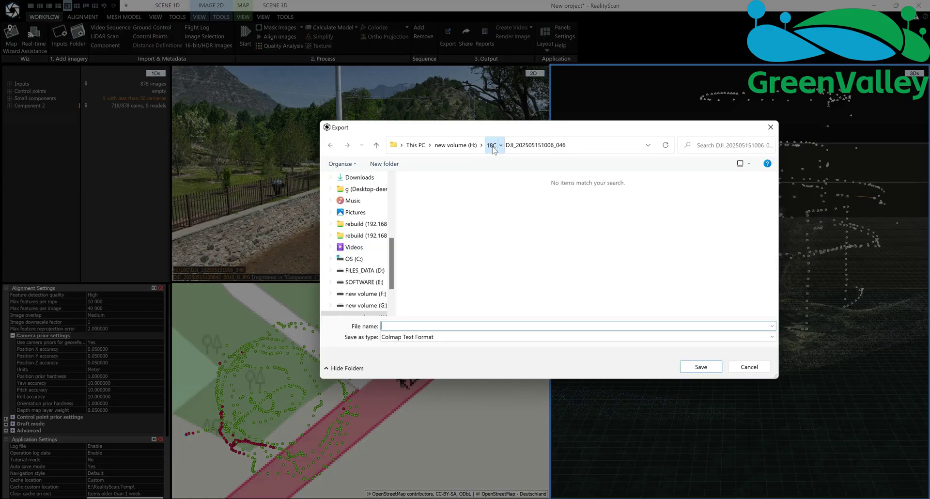
# Create a COLMAP3_RealityScan folder in 18C and save the export there as 11.
pyautogui.click(491, 145)
pyautogui.click(384, 163)
pyautogui.write('COLMAP3')
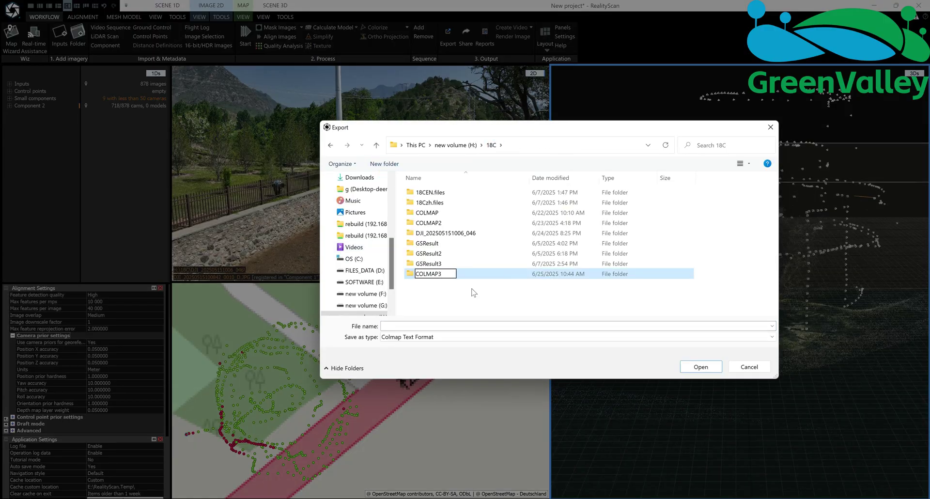
pyautogui.write('_RealityScan')
pyautogui.press('Return')
pyautogui.press('Return')
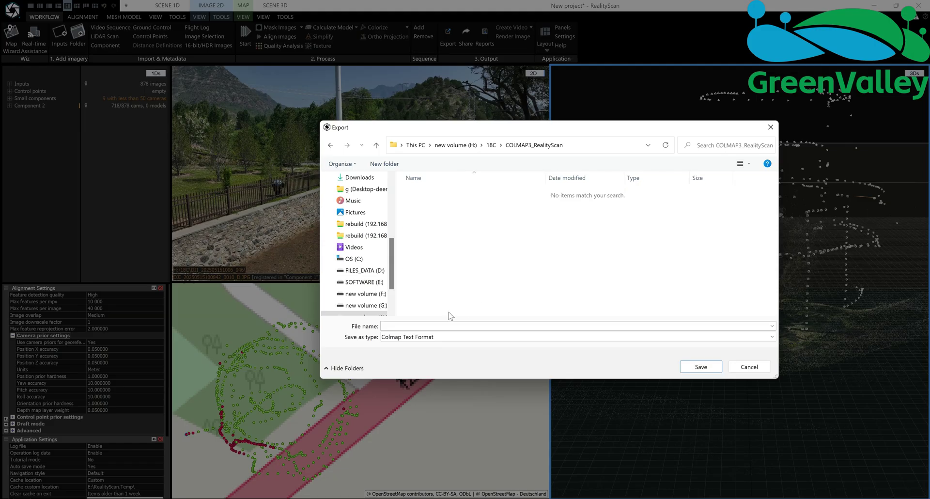
pyautogui.click(422, 327)
pyautogui.write('11')
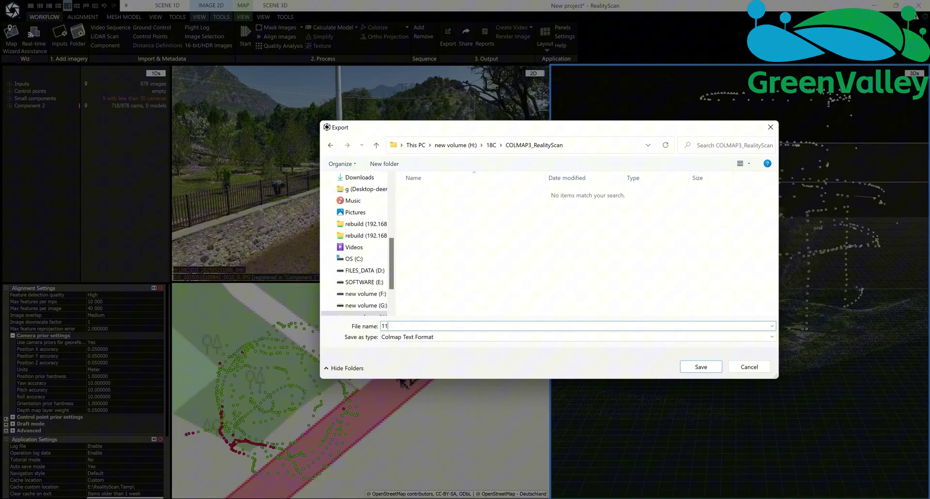
pyautogui.click(694, 367)
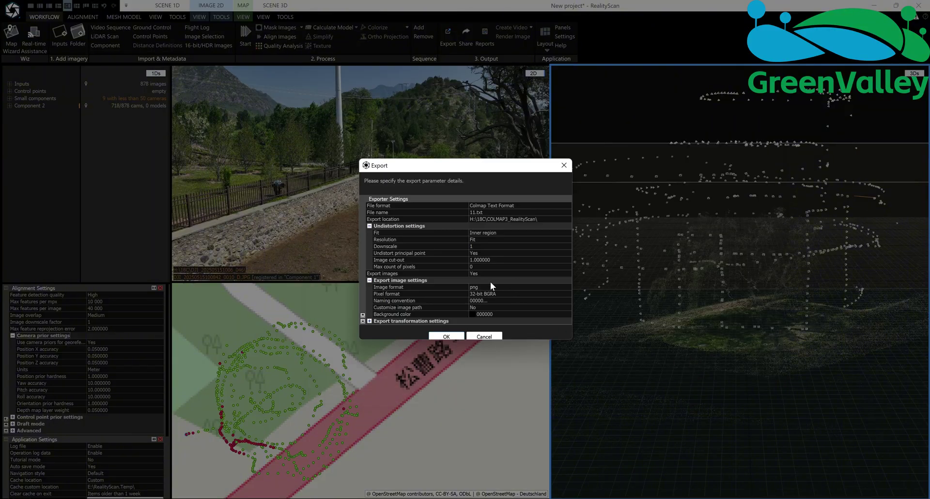
# Set the exported image format to jpeg.
pyautogui.click(559, 287)
pyautogui.click(568, 287)
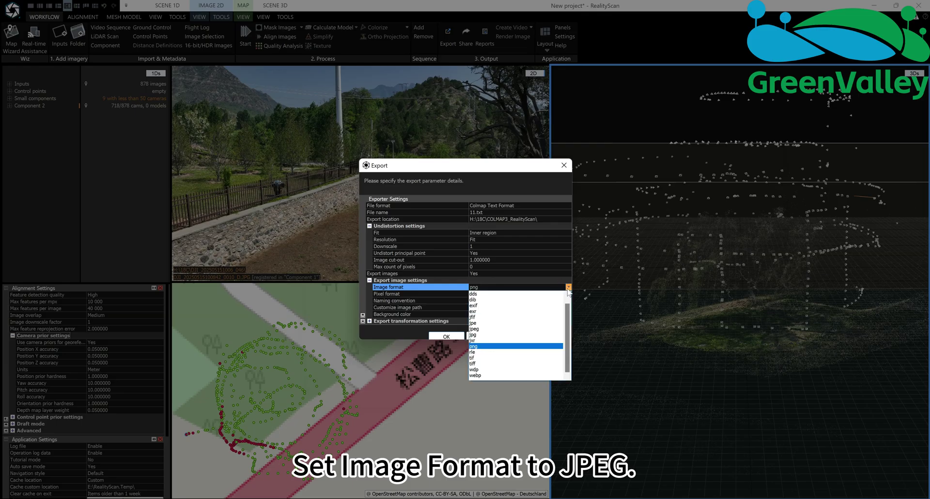
pyautogui.click(486, 329)
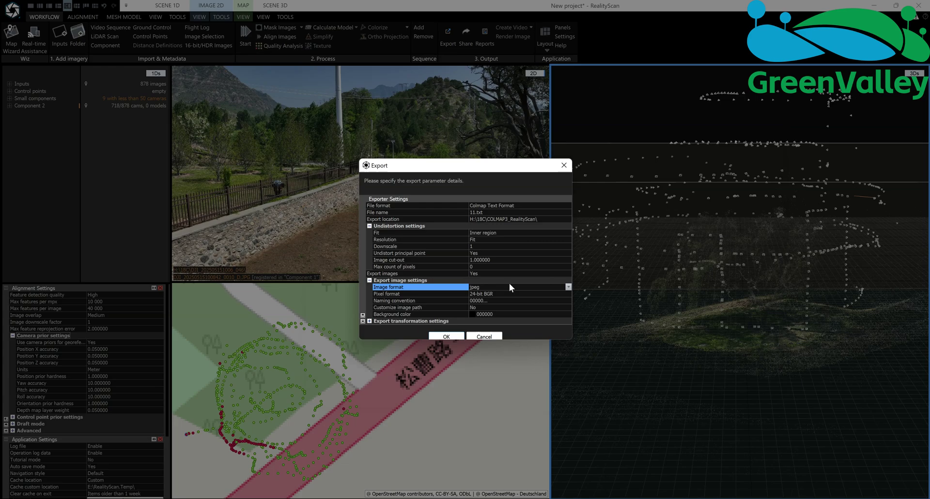
# Set the scene transformation Rotate X to -90.
pyautogui.click(369, 321)
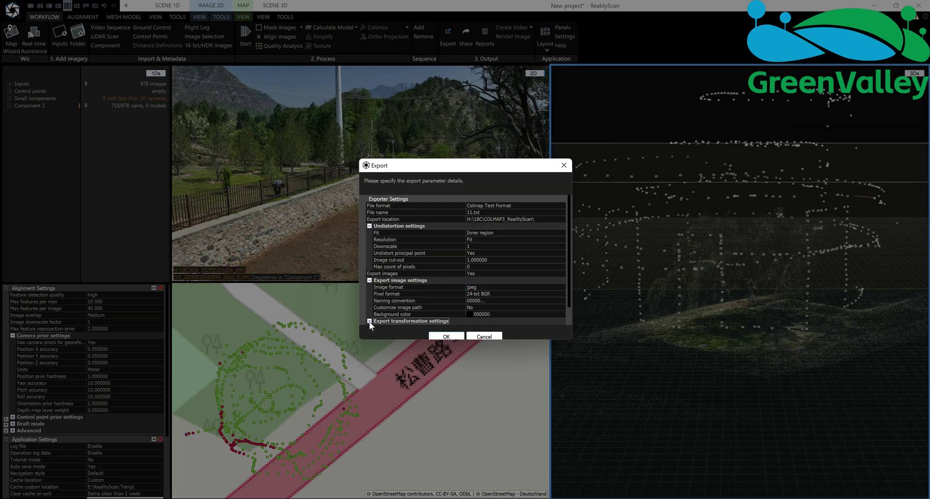
pyautogui.moveTo(385, 341); pyautogui.dragTo(378, 434)
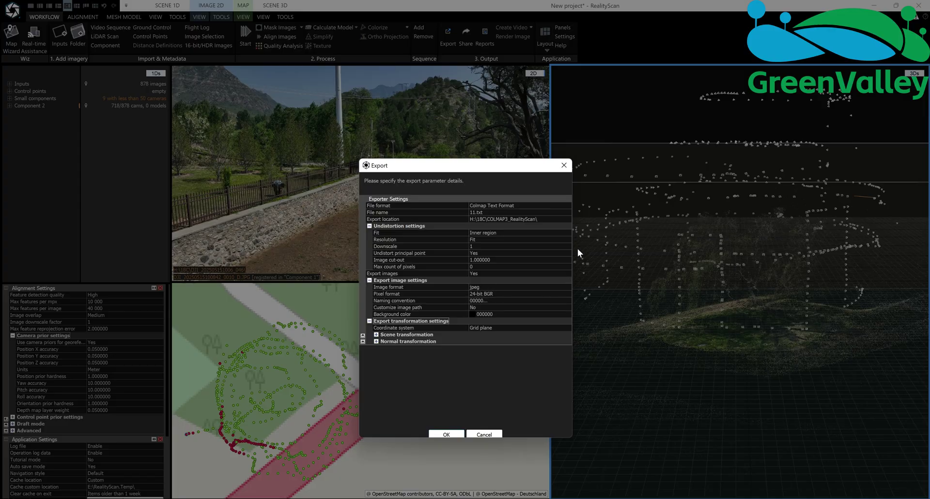
pyautogui.click(376, 342)
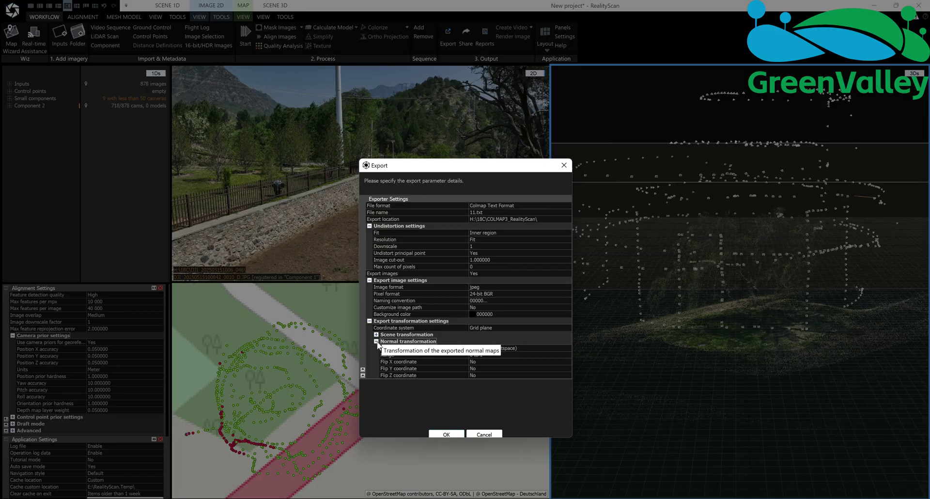
pyautogui.click(377, 334)
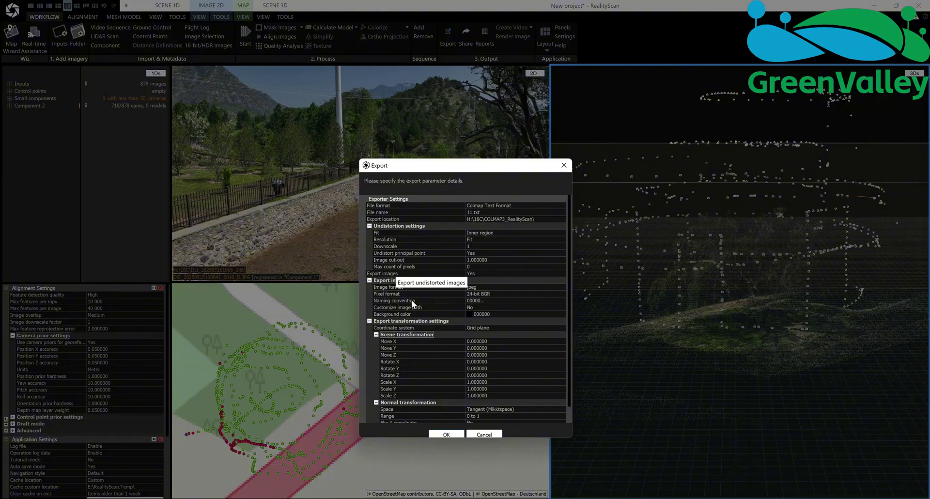
pyautogui.click(390, 362)
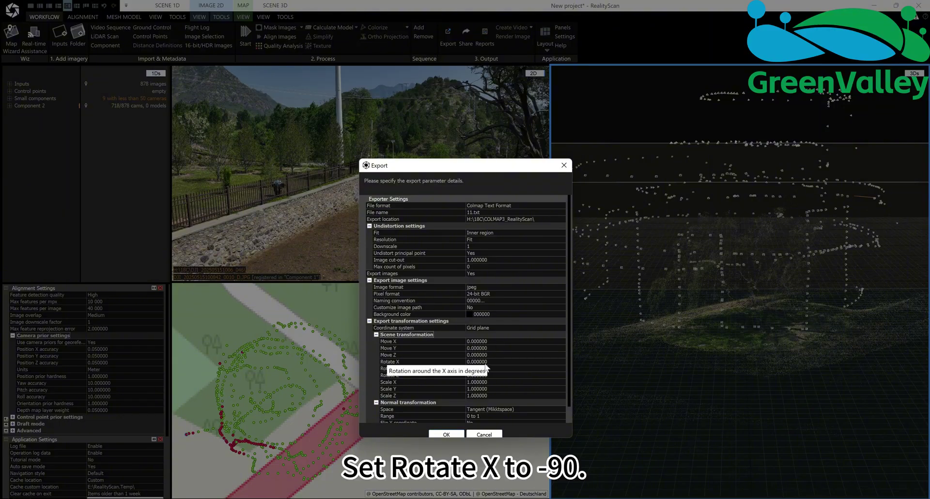
pyautogui.click(459, 362)
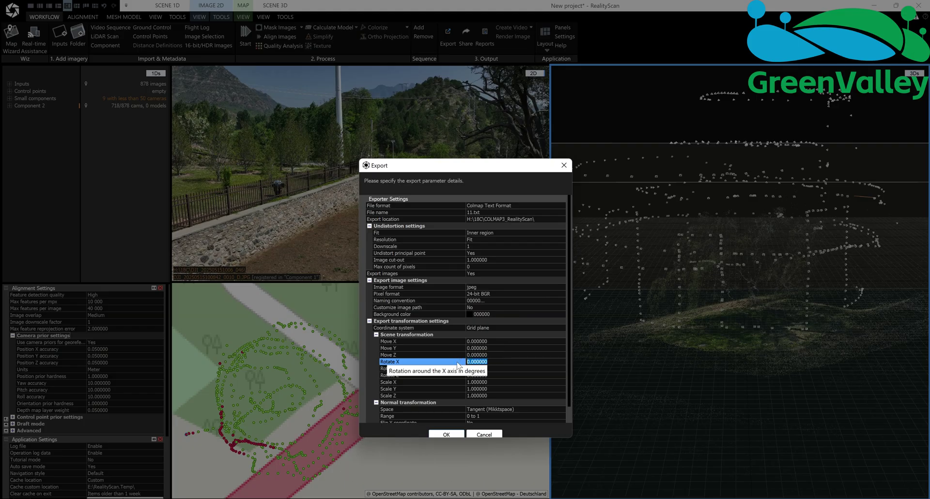
pyautogui.write('-90')
pyautogui.click(530, 347)
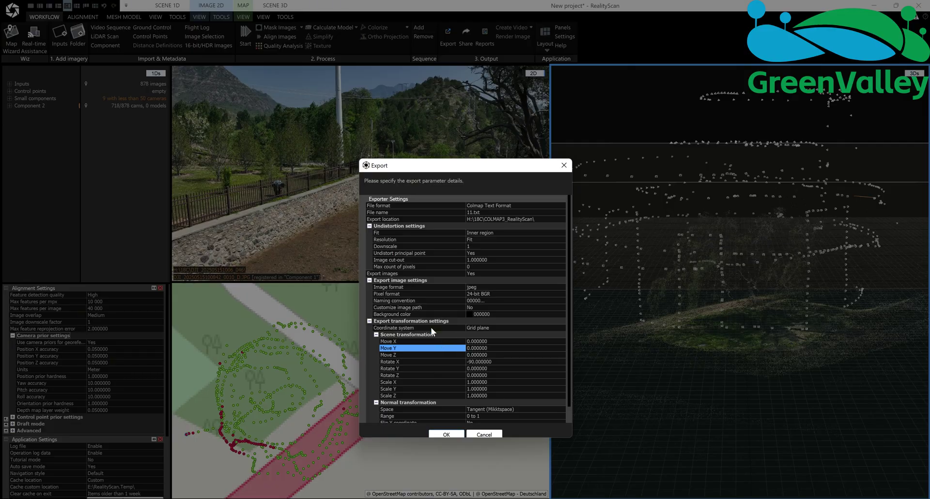
# Use the Project output coordinate system and run the COLMAP export.
pyautogui.click(506, 327)
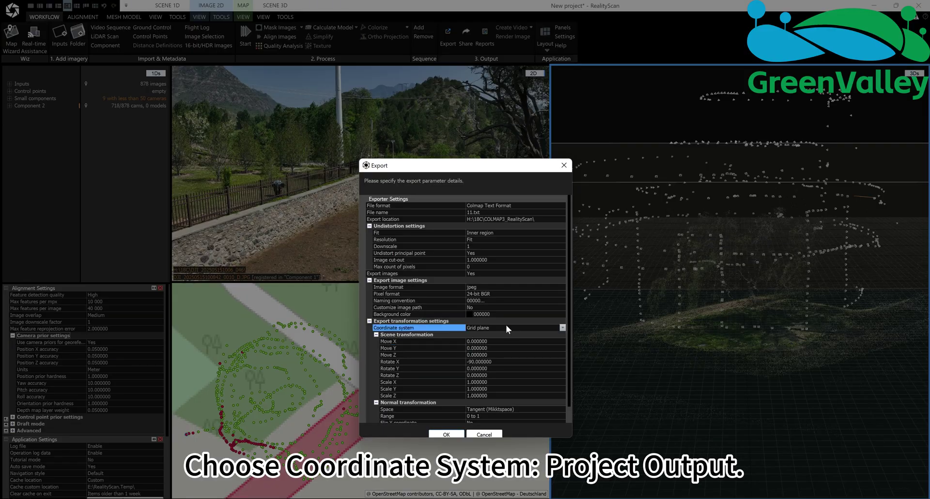
pyautogui.click(561, 328)
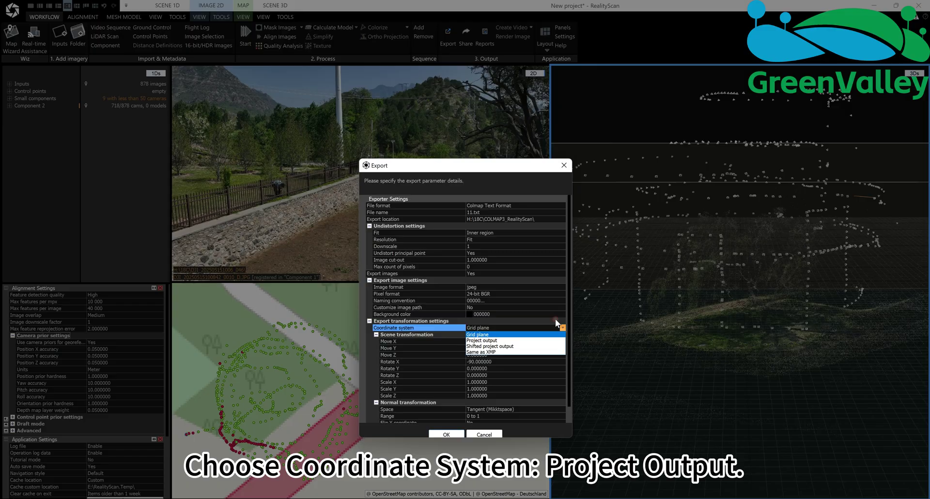
pyautogui.click(489, 340)
pyautogui.click(442, 435)
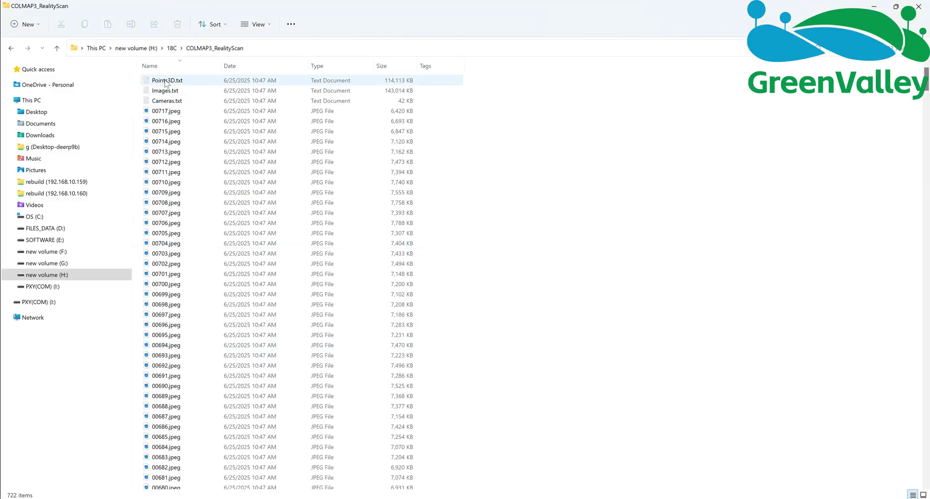
# Check Images.txt and Cameras.txt in the COLMAP3_RealityScan export folder.
pyautogui.click(168, 90)
pyautogui.click(167, 101)
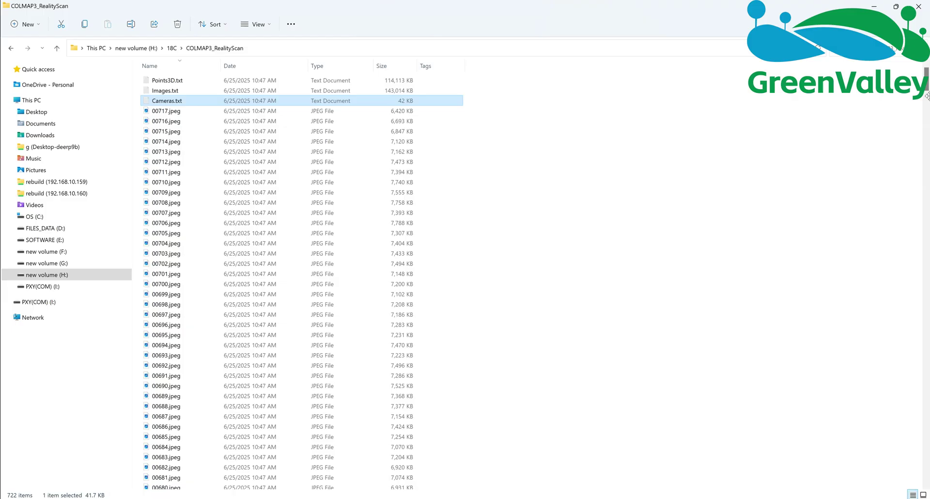
pyautogui.moveTo(926, 82)
pyautogui.mouseDown()
pyautogui.moveTo(927, 385)
pyautogui.moveTo(927, 77)
pyautogui.mouseUp()
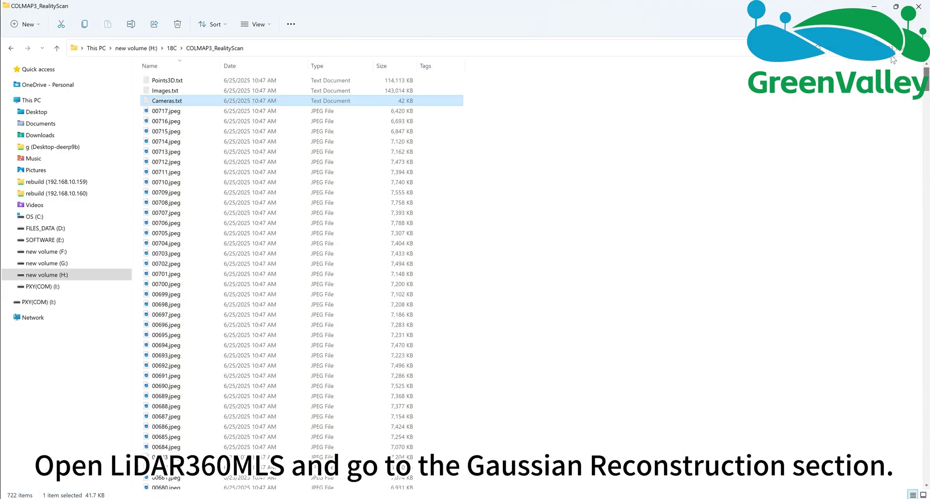
pyautogui.click(683, 231)
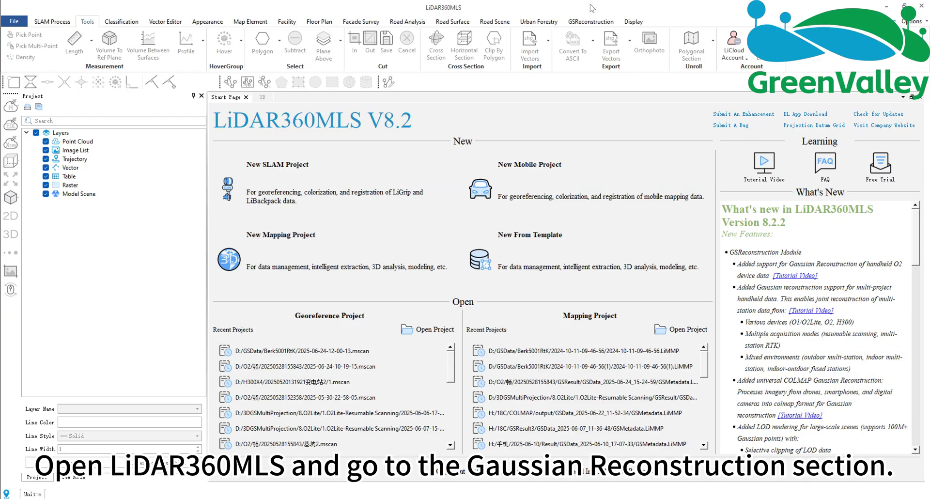
# Start a COLMAP data reconstruction using H:/18C/COLMAP3_RealityScan as the camera pose folder.
pyautogui.click(590, 21)
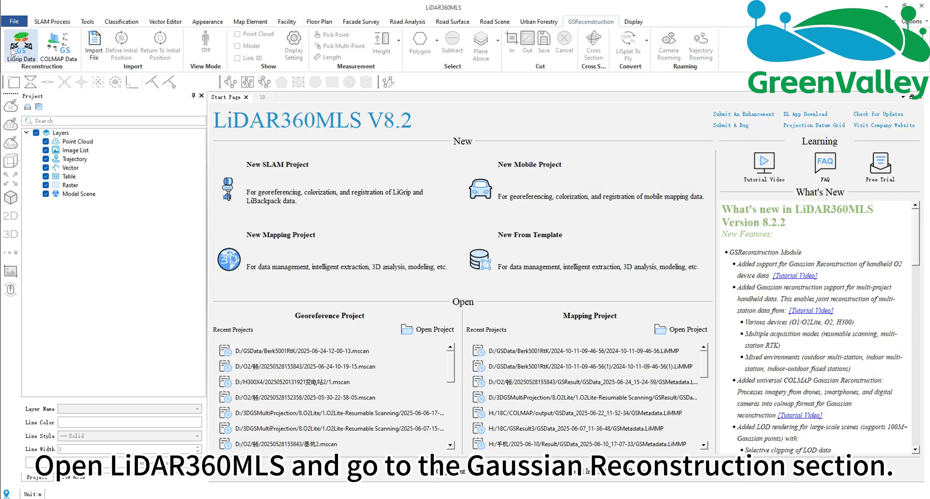
pyautogui.click(61, 53)
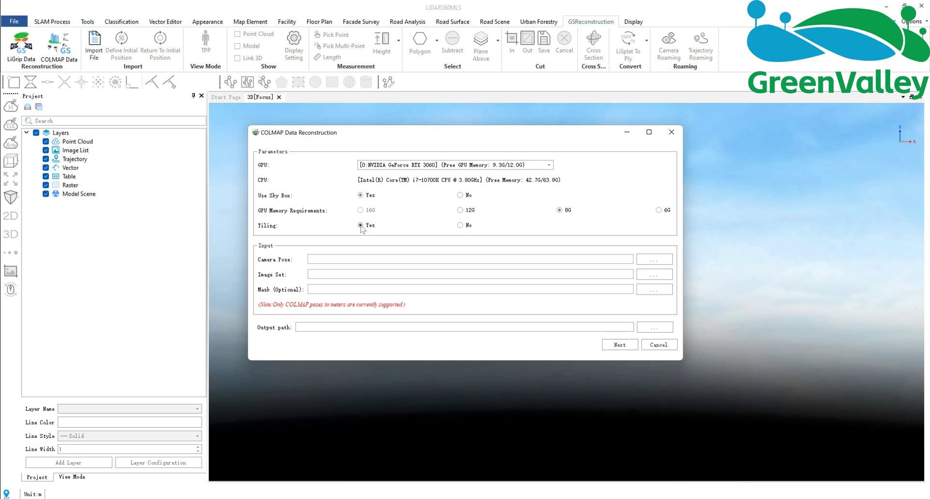
pyautogui.click(652, 260)
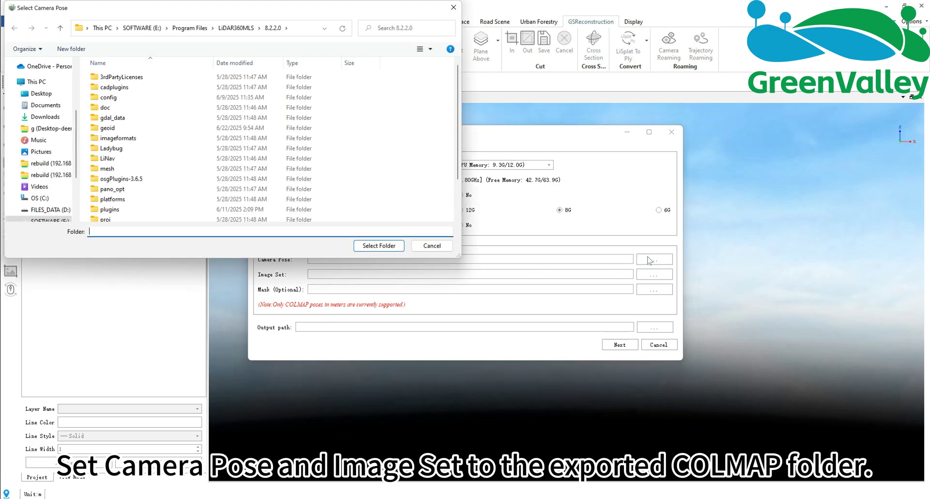
pyautogui.scroll(-2, 53, 189)
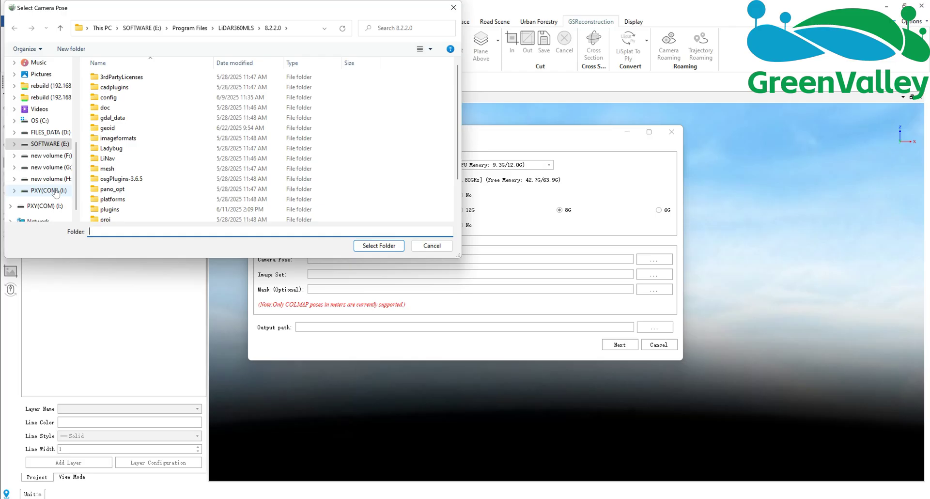
pyautogui.click(50, 178)
pyautogui.doubleClick(145, 78)
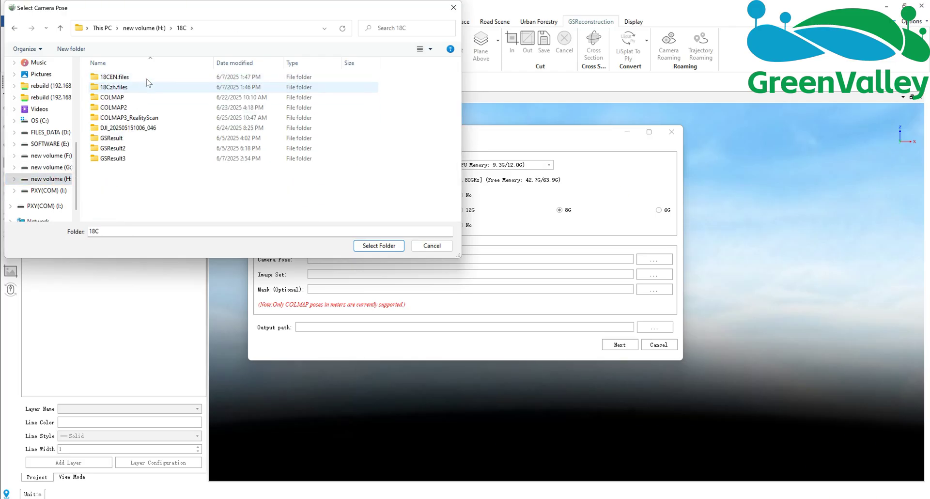
pyautogui.doubleClick(135, 119)
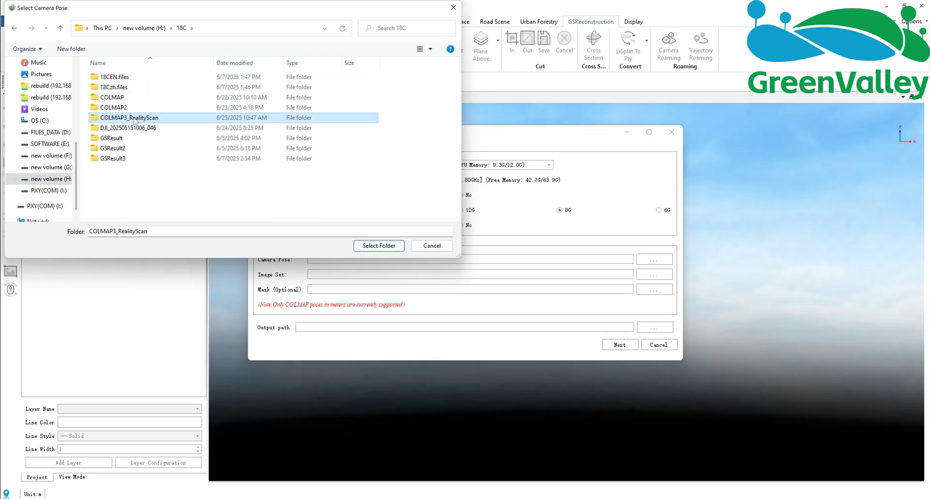
pyautogui.click(379, 245)
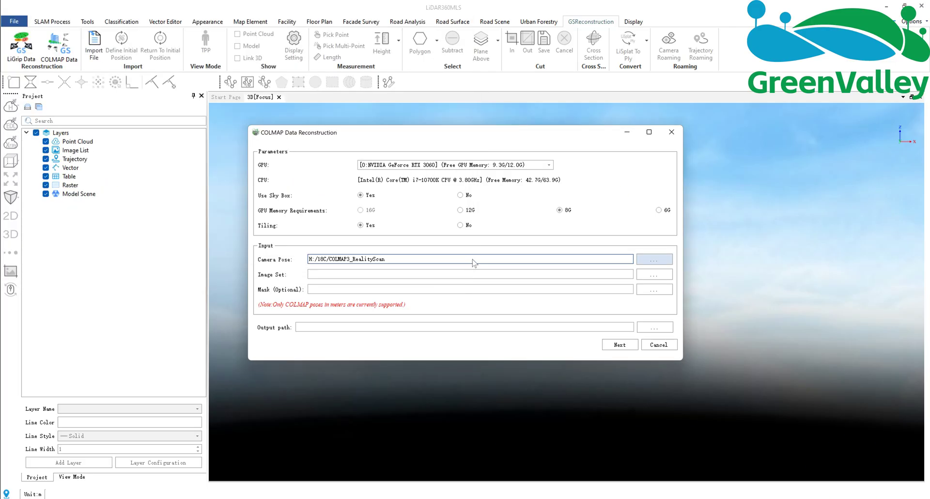
# Set the image set to COLMAP3_RealityScan and the output path to its Output folder.
pyautogui.click(331, 277)
pyautogui.click(654, 274)
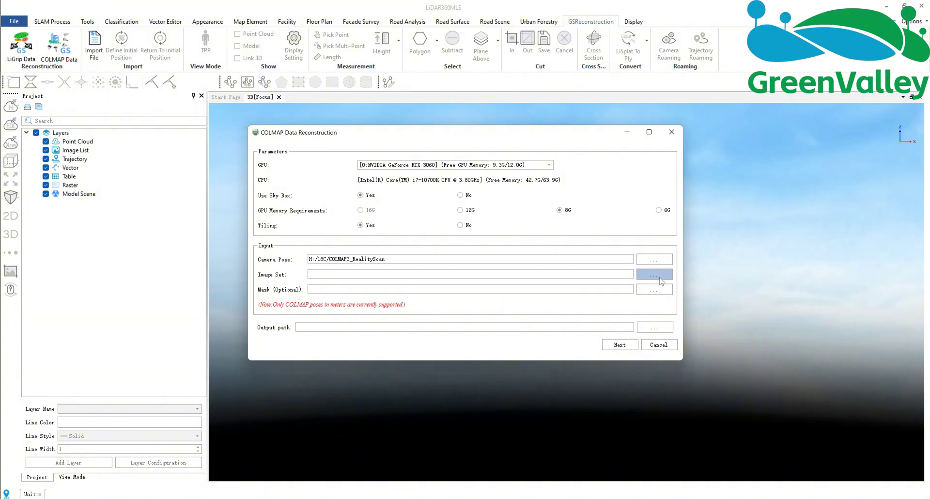
pyautogui.click(378, 245)
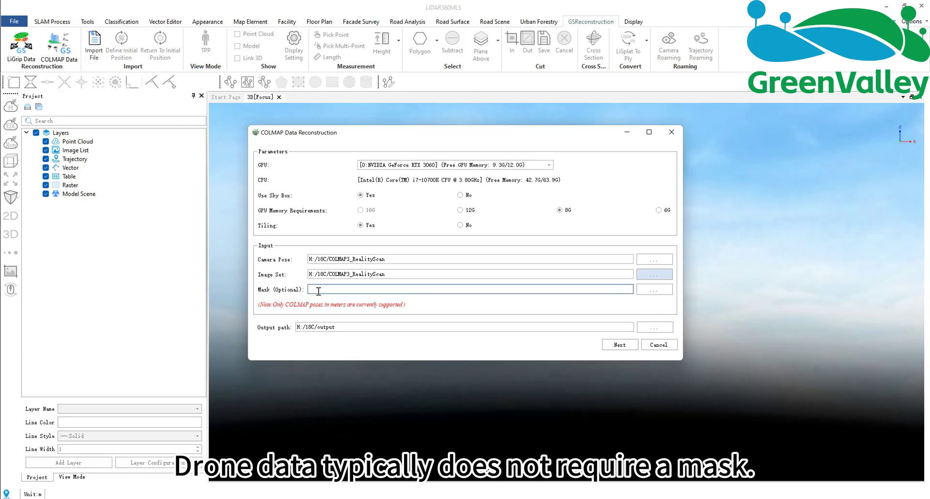
pyautogui.click(654, 327)
pyautogui.doubleClick(114, 87)
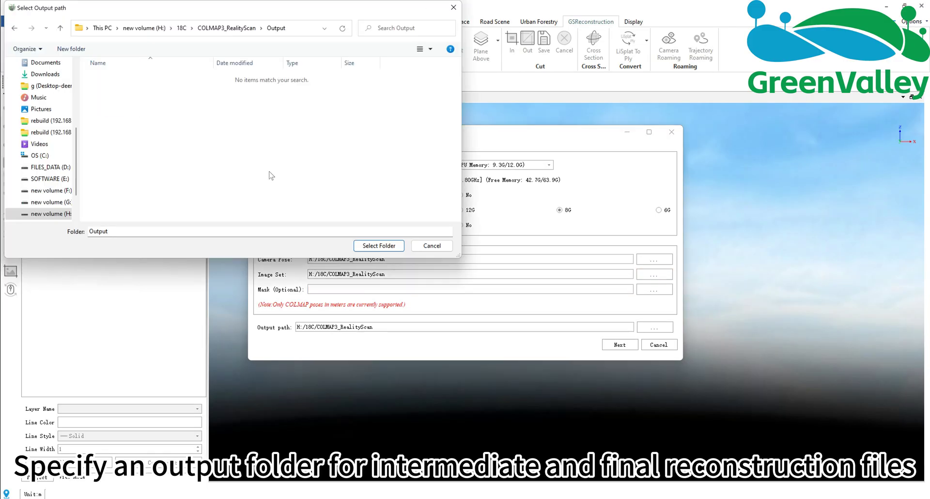
pyautogui.click(387, 247)
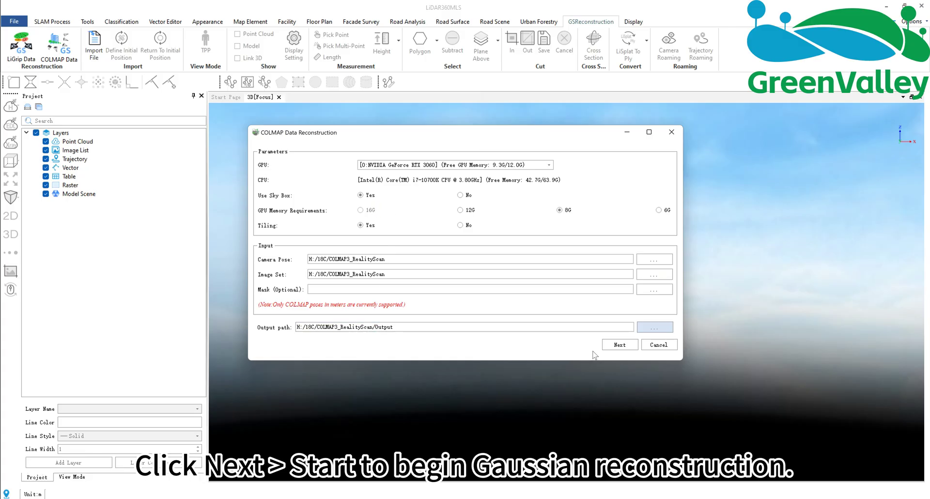
# Run the Gaussian splat reconstruction and open the finished result in the viewer.
pyautogui.click(619, 344)
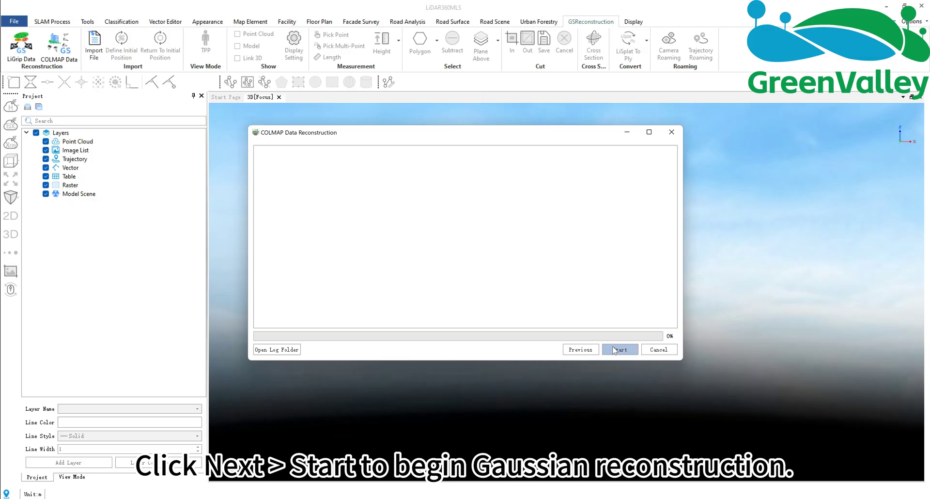
pyautogui.click(614, 349)
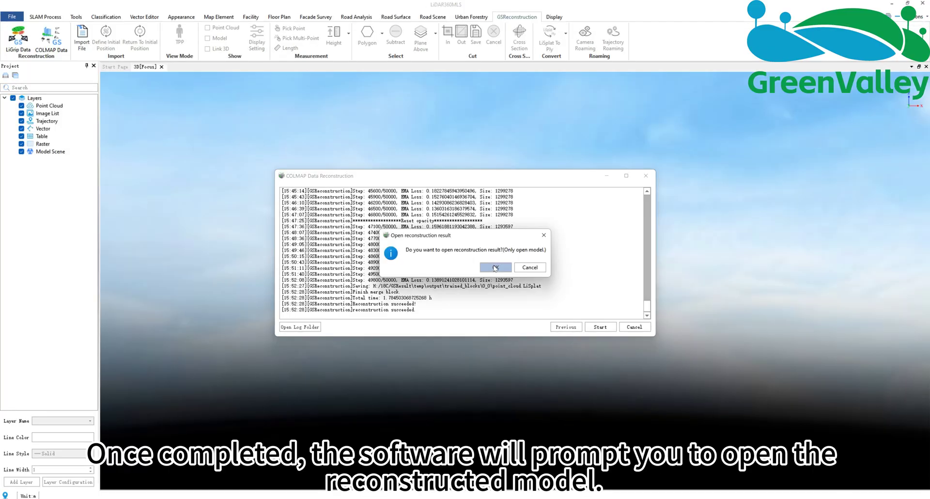
pyautogui.click(495, 267)
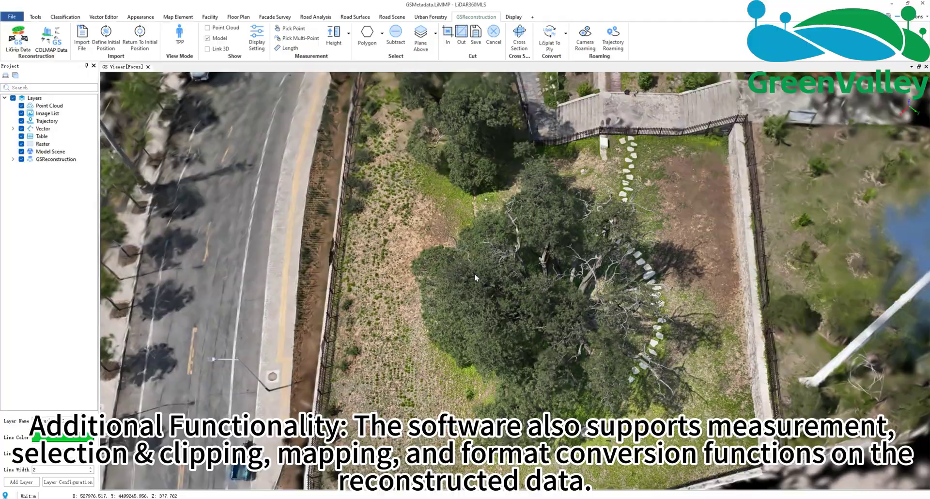
# Draw a circular selection around the tree and keep only the splat inside it.
pyautogui.click(381, 33)
pyautogui.click(380, 35)
pyautogui.click(381, 33)
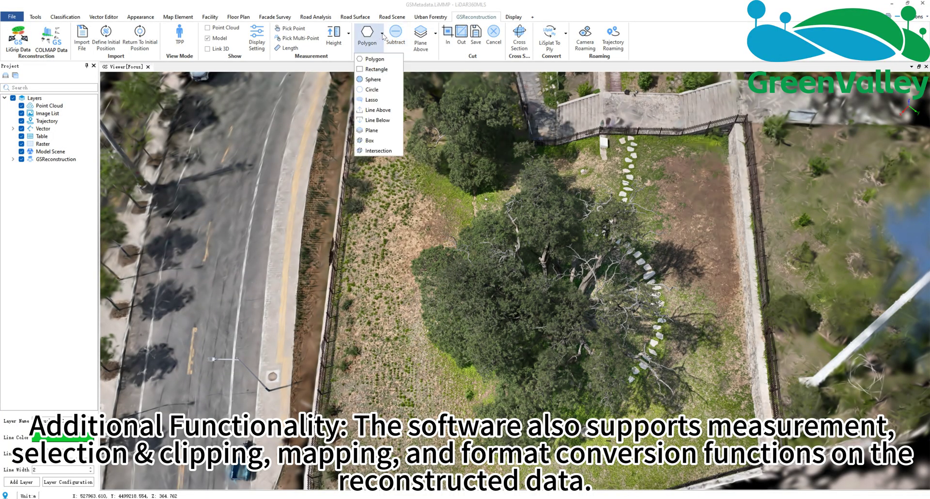
pyautogui.click(373, 90)
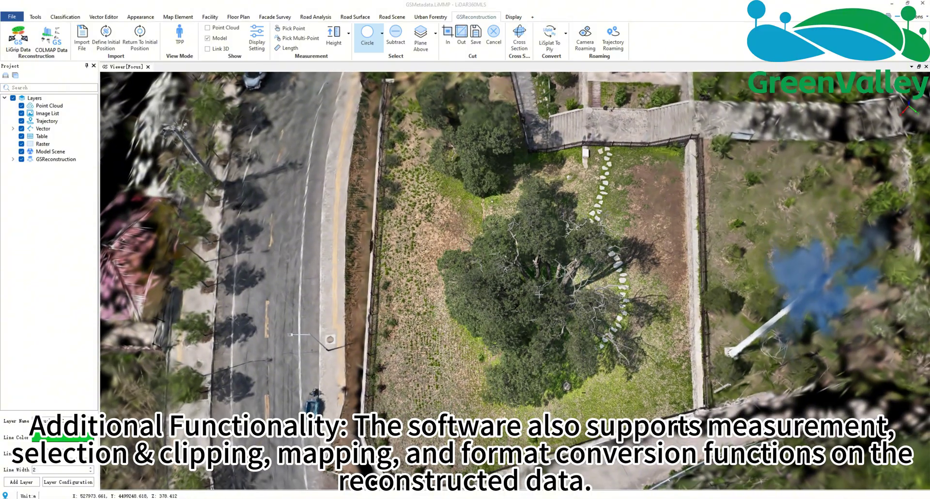
pyautogui.click(645, 388)
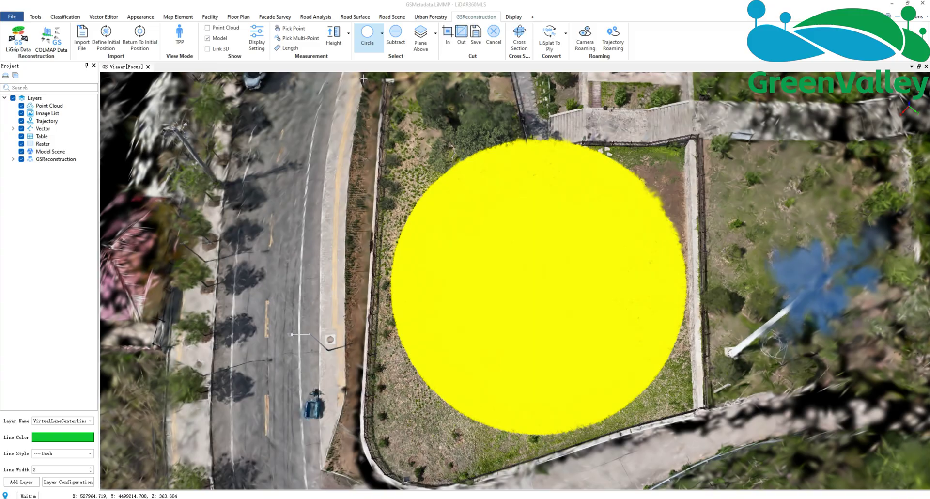
pyautogui.click(448, 36)
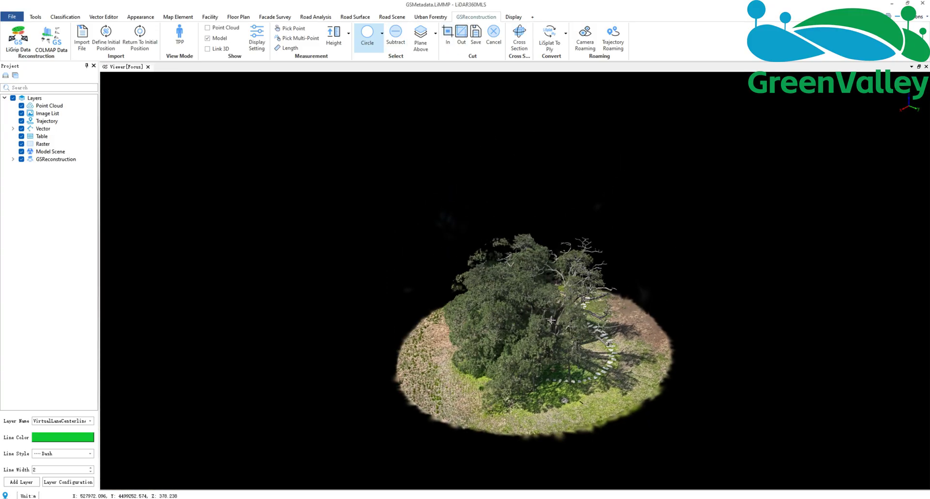
pyautogui.moveTo(476, 315); pyautogui.dragTo(510, 257)
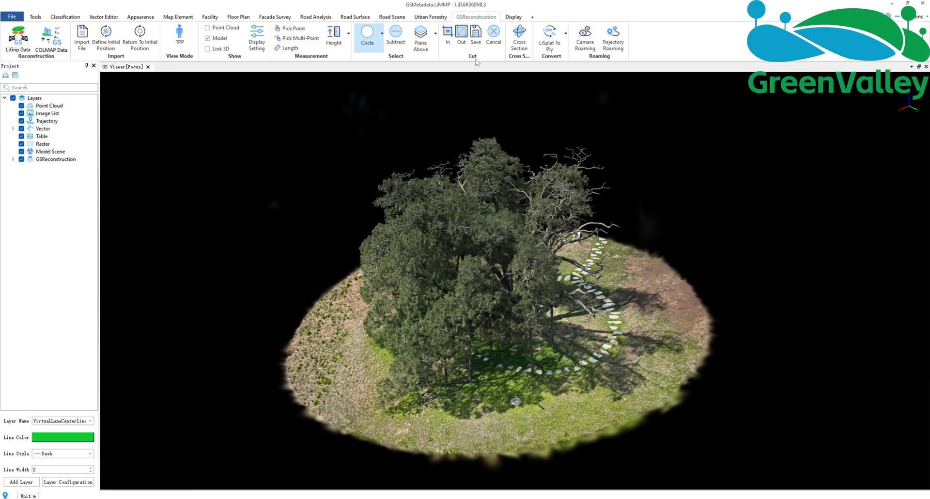
# Save the clipped tree splat as Split.xml in a new Split folder under GSResult.
pyautogui.click(476, 35)
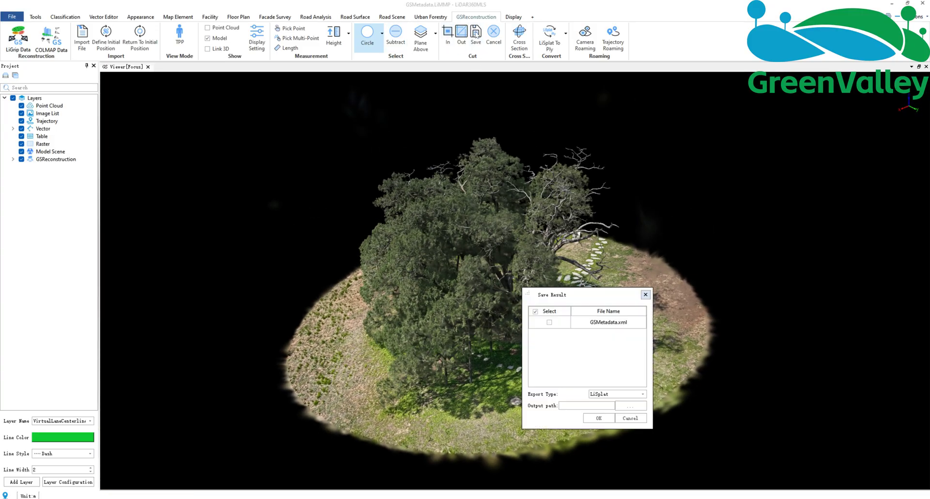
pyautogui.click(631, 405)
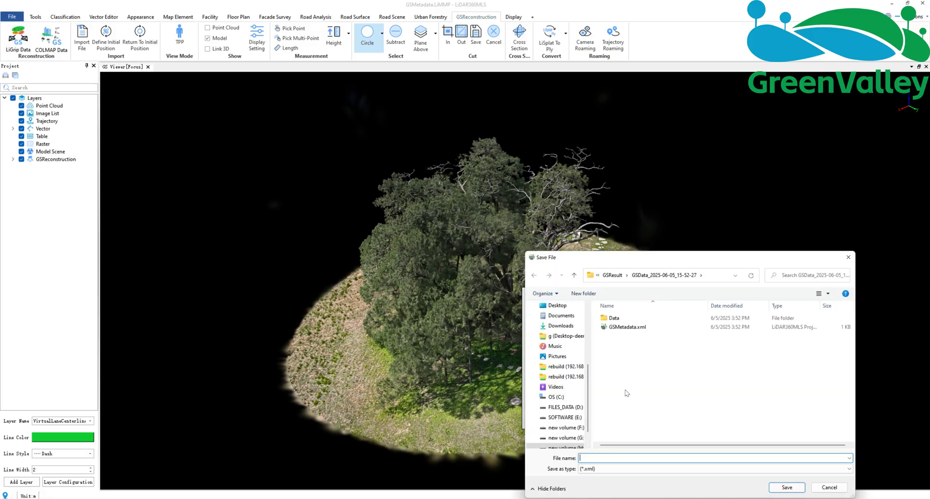
pyautogui.click(613, 273)
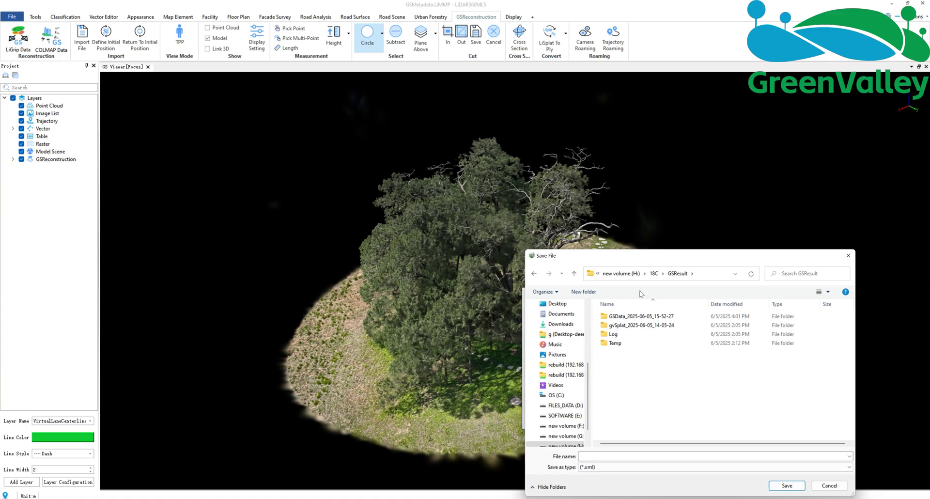
pyautogui.click(584, 293)
pyautogui.write('Spl')
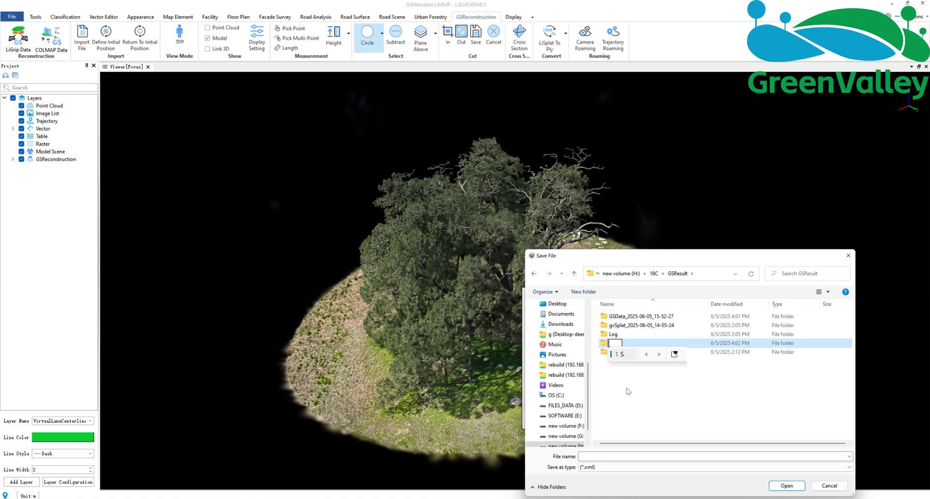
pyautogui.write('i')
pyautogui.press('space')
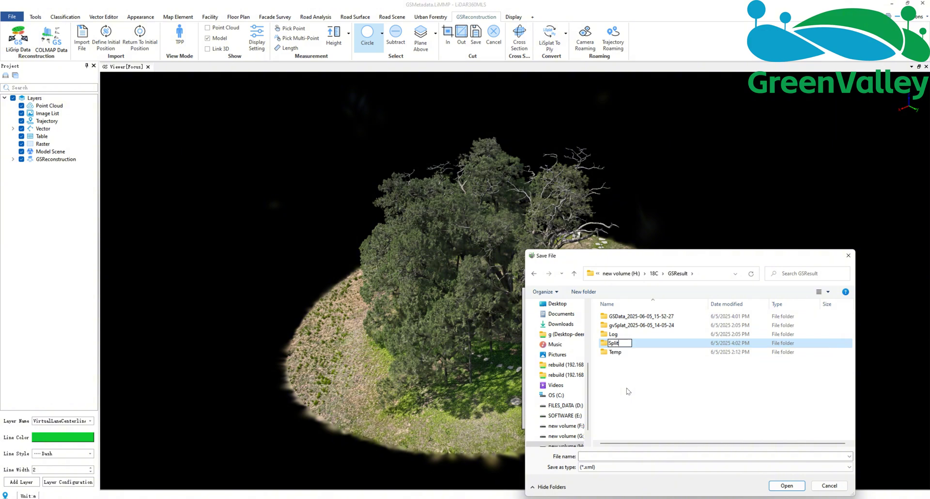
pyautogui.doubleClick(633, 343)
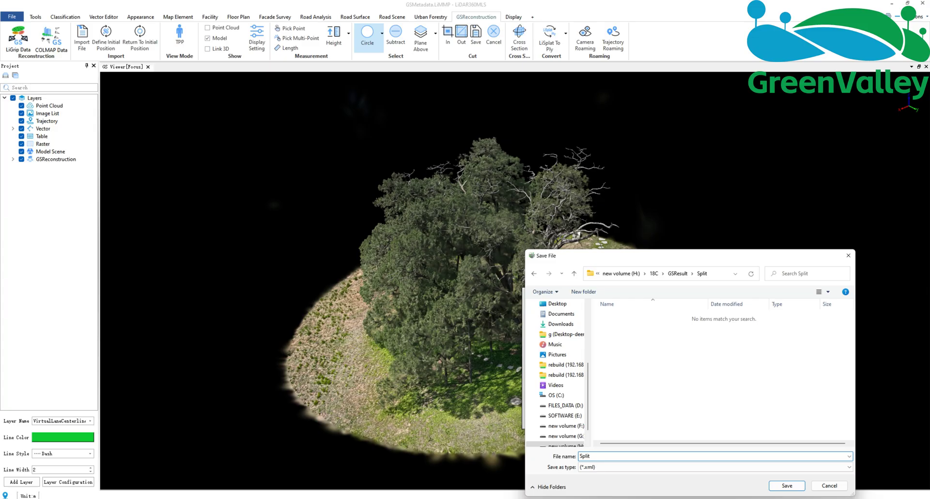
pyautogui.click(780, 485)
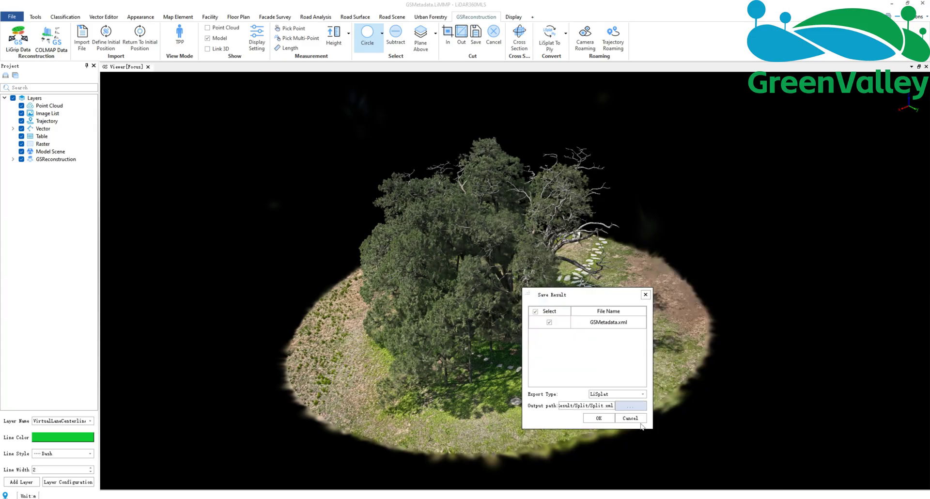
pyautogui.click(599, 418)
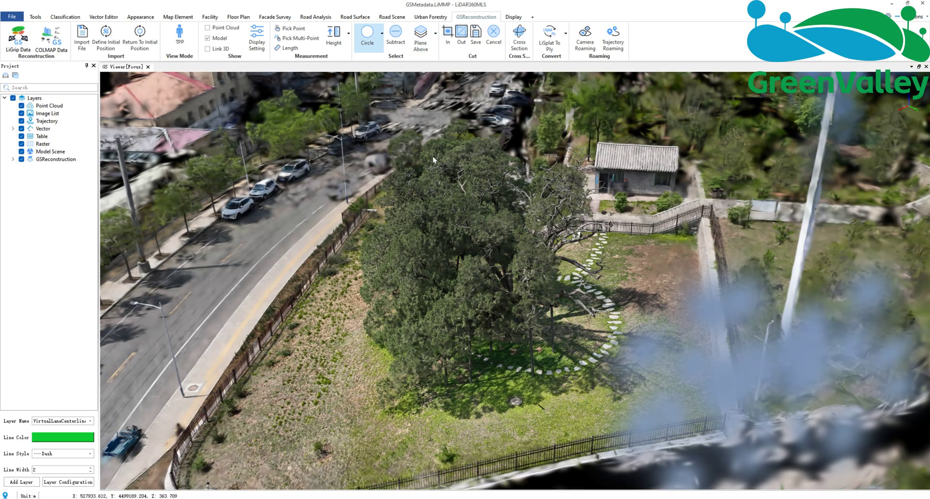
# Import GSResult/Split/Split.xml and tilt and zoom the view onto the isolated tree.
pyautogui.scroll(2, 371, 180)
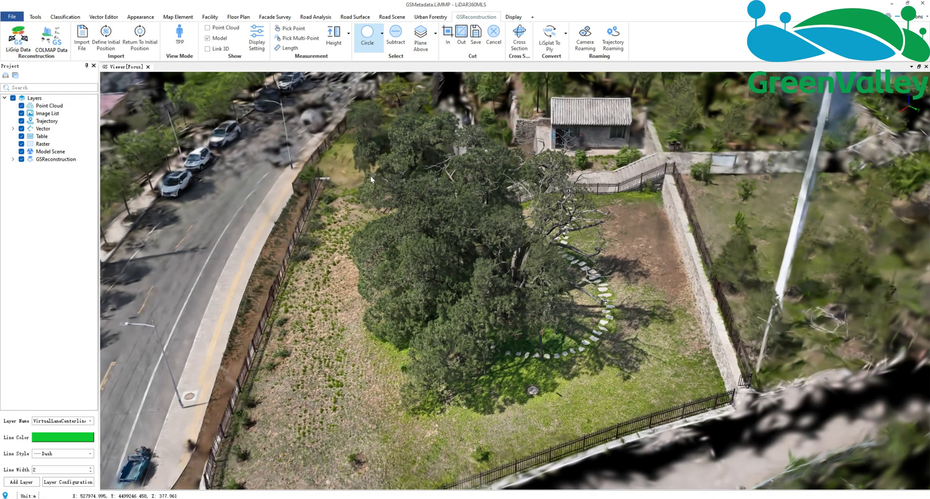
pyautogui.click(80, 39)
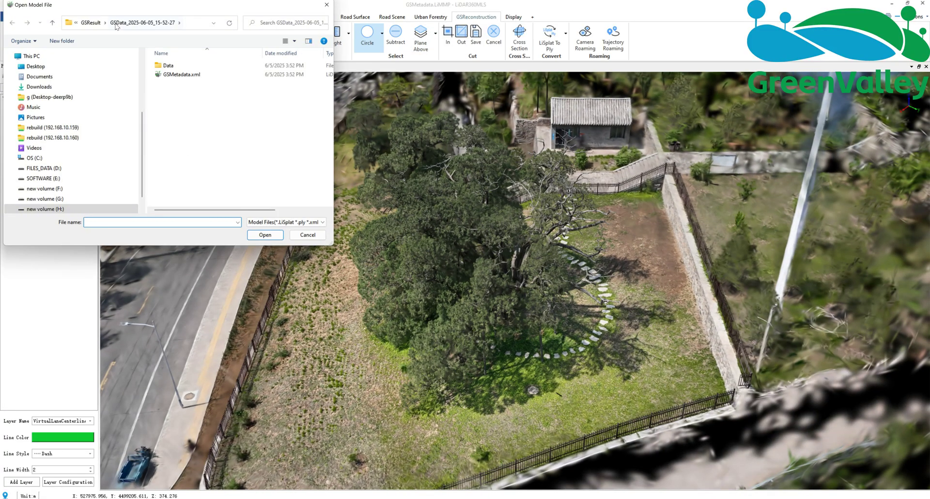
pyautogui.click(90, 22)
pyautogui.doubleClick(178, 84)
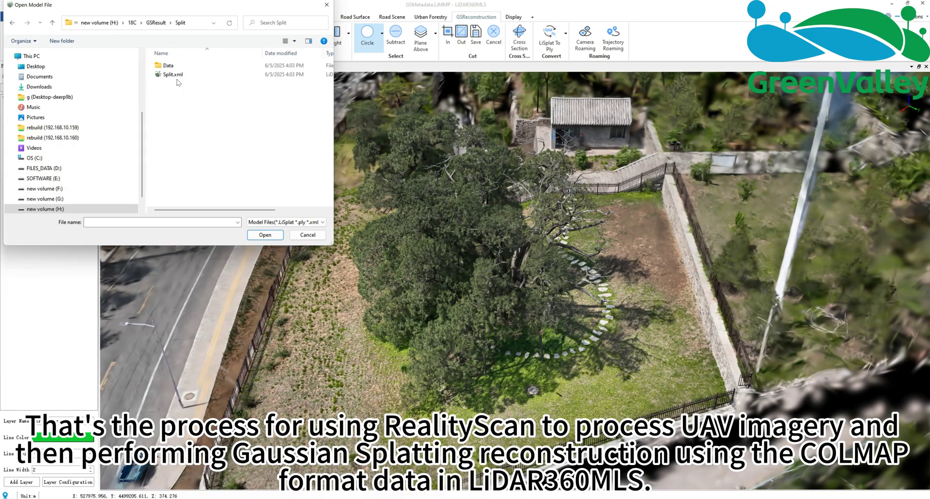
pyautogui.doubleClick(177, 76)
pyautogui.click(508, 264)
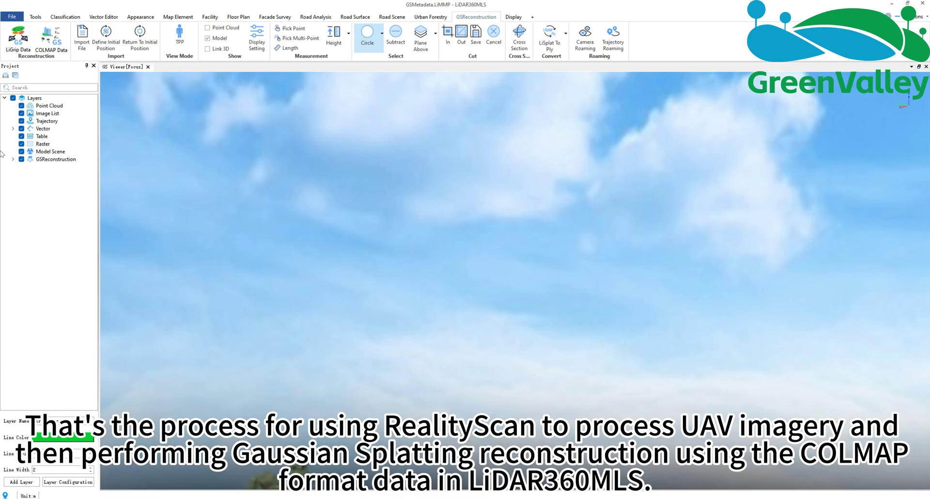
pyautogui.moveTo(479, 348); pyautogui.dragTo(374, 353)
pyautogui.scroll(10, 374, 354)
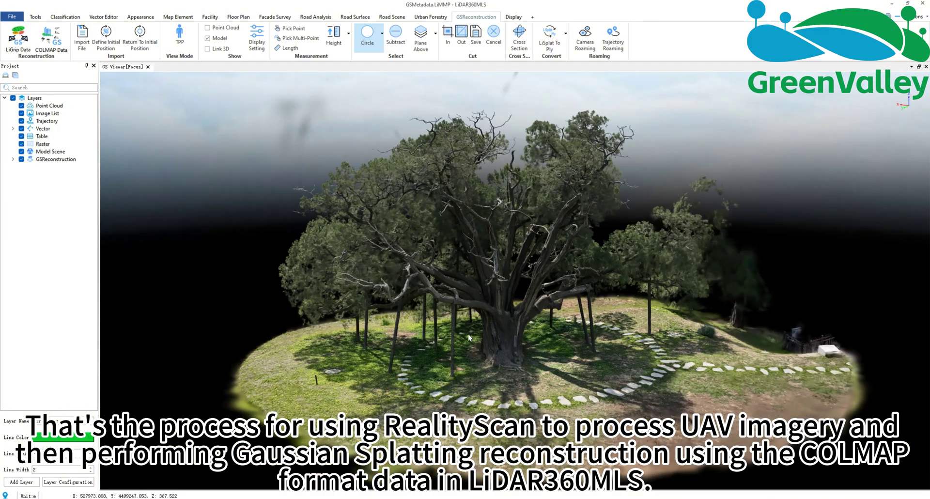